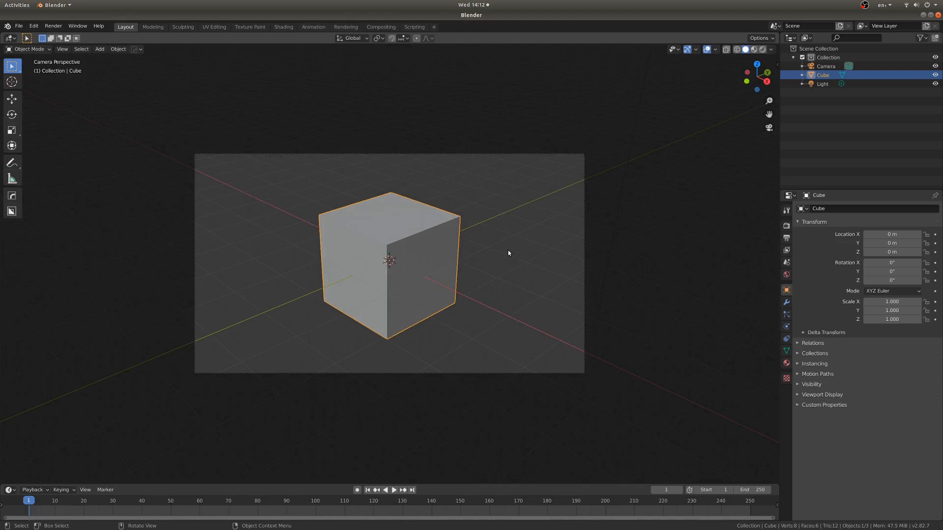
Step: Align the camera to the front view so that it faces the cube straight on
{"action": "key", "text": "KP_7"}
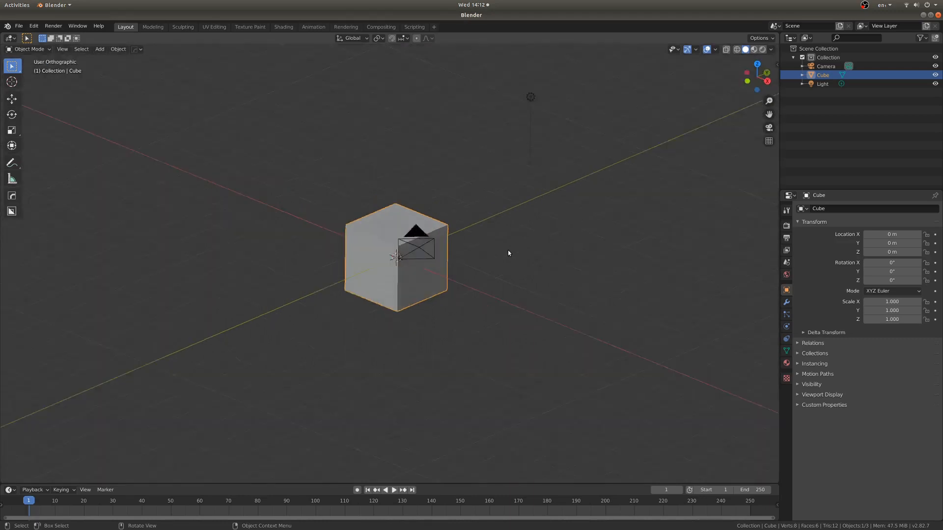
{"action": "key", "text": "ctrl+alt+KP_0"}
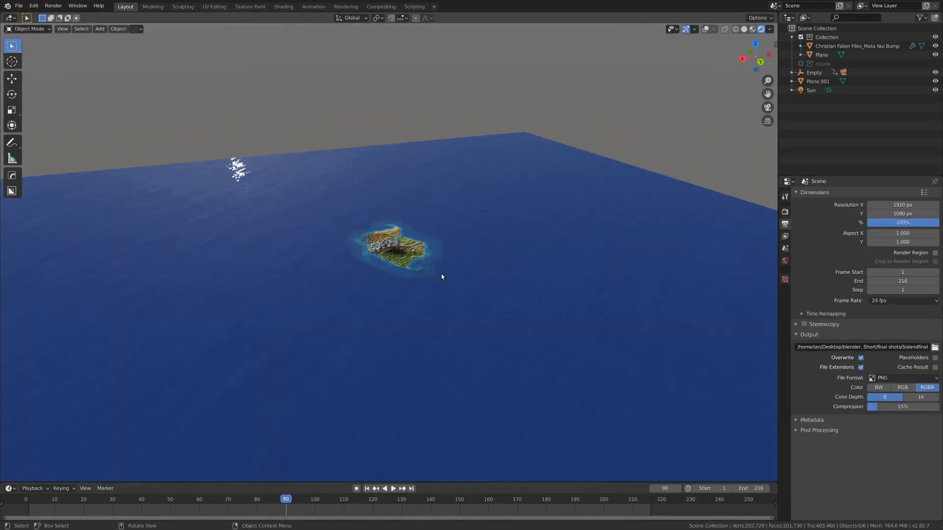
Step: Show the clouds collection in the island scene and examine the cloud layer over the island up close
{"action": "middle_click_drag", "start_coordinate": [493, 267], "coordinate": [482, 279]}
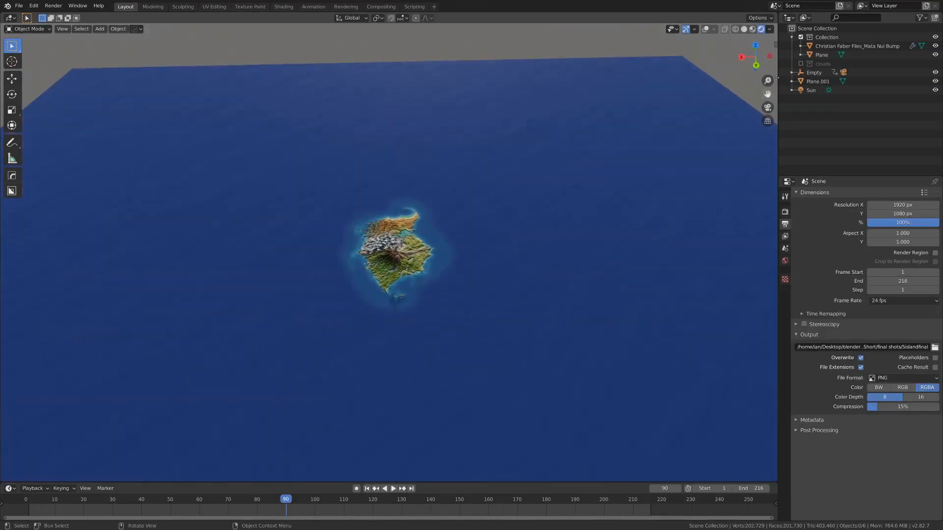
{"action": "left_click", "coordinate": [800, 63]}
{"action": "scroll", "coordinate": [416, 256], "scroll_direction": "up", "scroll_amount": 3}
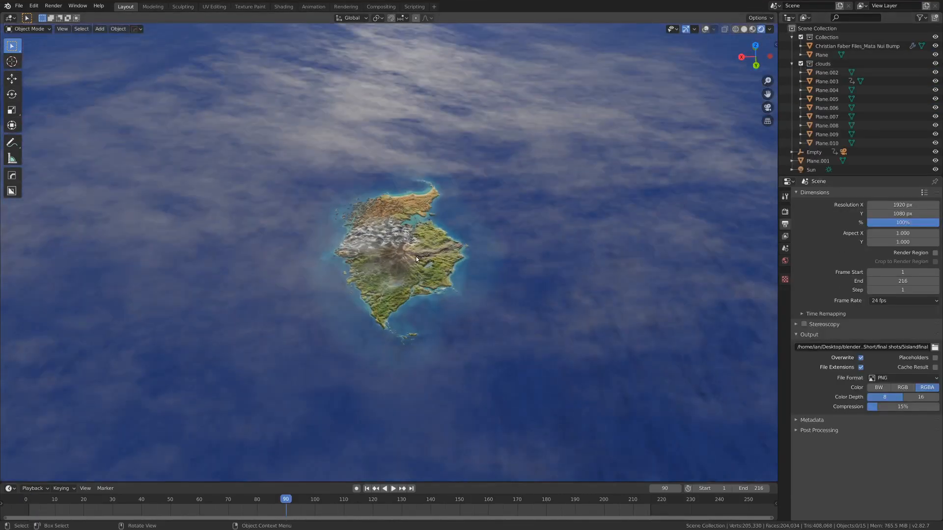
{"action": "middle_click_drag", "start_coordinate": [429, 259], "coordinate": [455, 350]}
{"action": "scroll", "coordinate": [447, 251], "scroll_direction": "up", "scroll_amount": 6}
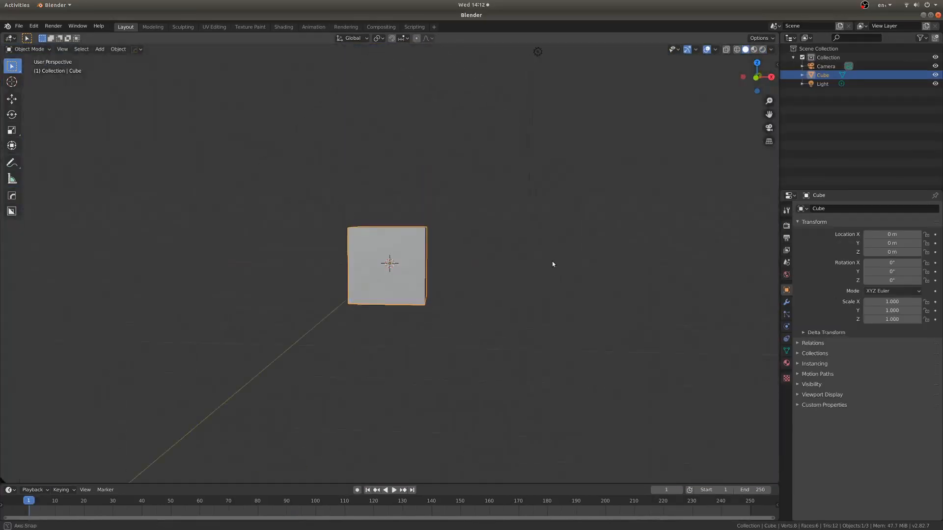
Step: Move the camera along the Y axis towards the cube, to about Y -9.42 m, and check its framing
{"action": "middle_click_drag", "start_coordinate": [553, 262], "coordinate": [536, 271]}
{"action": "scroll", "coordinate": [521, 273], "scroll_direction": "down", "scroll_amount": 3}
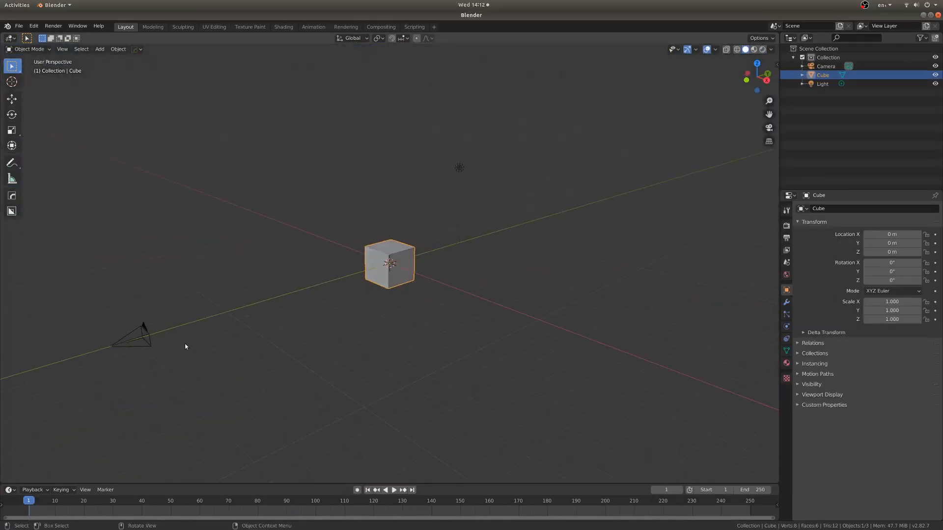
{"action": "left_click", "coordinate": [147, 334]}
{"action": "key", "text": "g"}
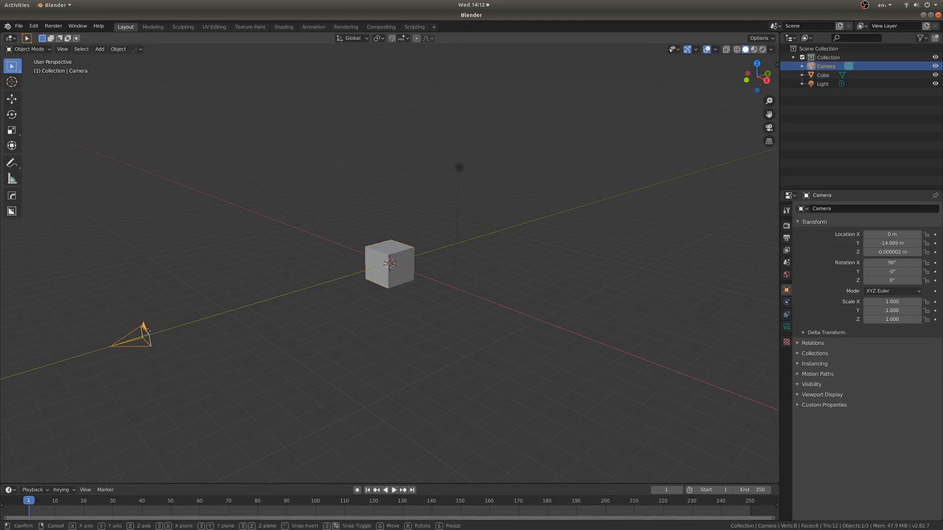
{"action": "key", "text": "y"}
{"action": "left_click", "coordinate": [279, 306]}
{"action": "scroll", "coordinate": [279, 305], "scroll_direction": "up", "scroll_amount": 2}
{"action": "key", "text": "KP_0"}
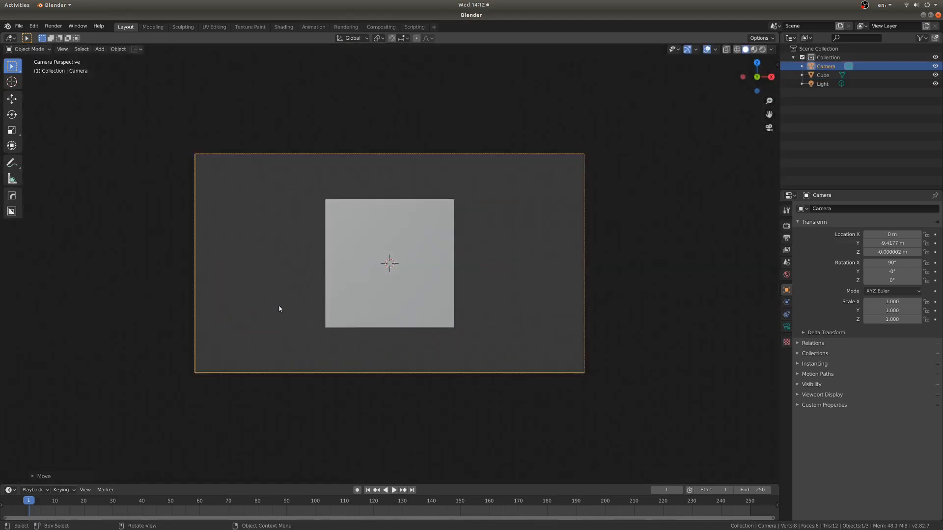
Step: Move the camera closer along its local Z axis until the cube nearly fills the frame's height
{"action": "key", "text": "g"}
{"action": "key", "text": "z"}
{"action": "key", "text": "z"}
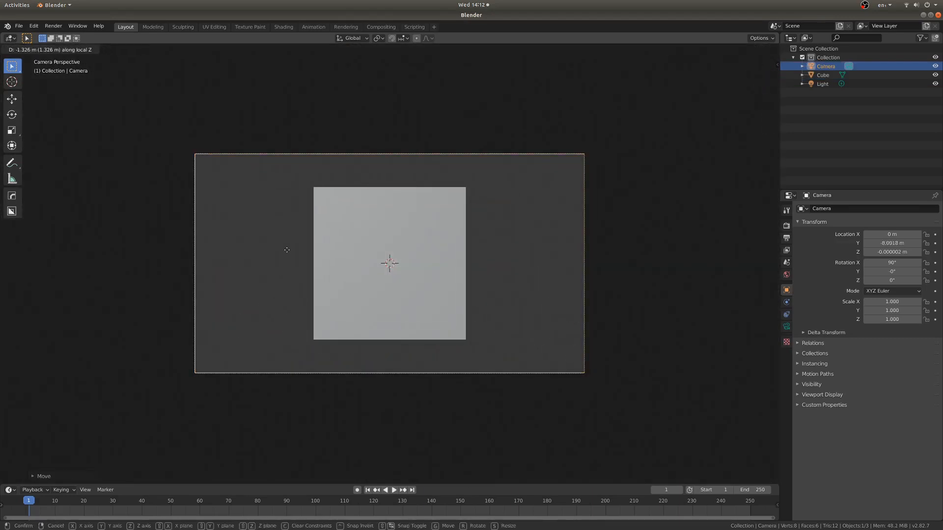
{"action": "left_click", "coordinate": [288, 233]}
Step: Scale the cube along X and Y only, to about 2.17, and check it against the camera frame
{"action": "left_click", "coordinate": [420, 267]}
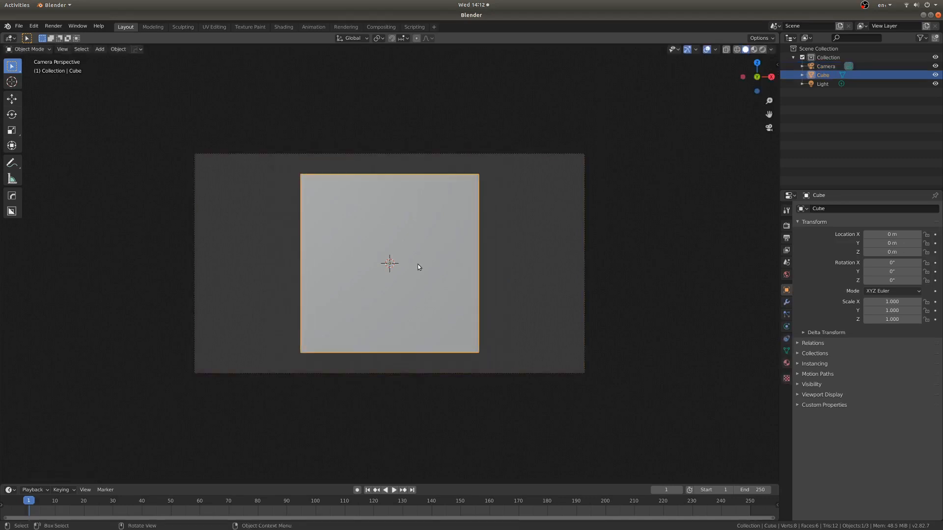
{"action": "middle_click_drag", "start_coordinate": [419, 268], "coordinate": [529, 270]}
{"action": "key", "text": "s"}
{"action": "key", "text": "shift+z"}
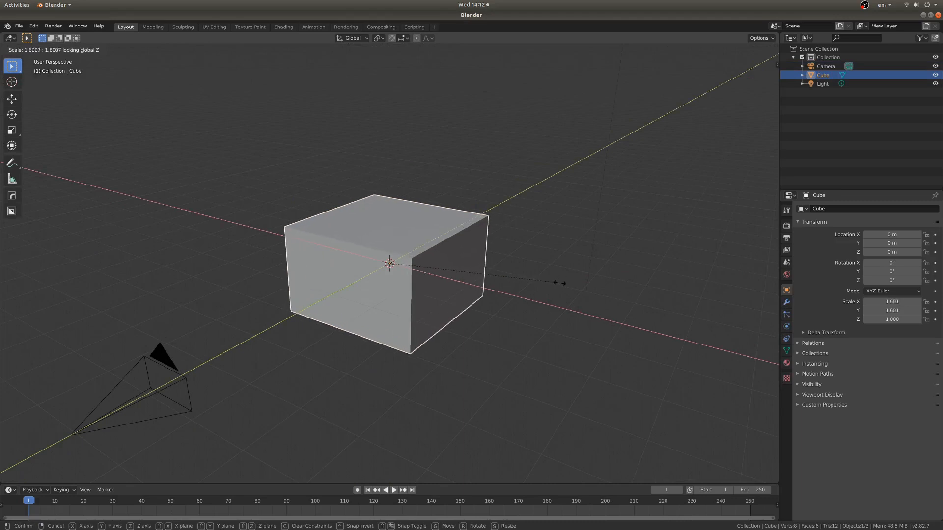
{"action": "left_click", "coordinate": [620, 283]}
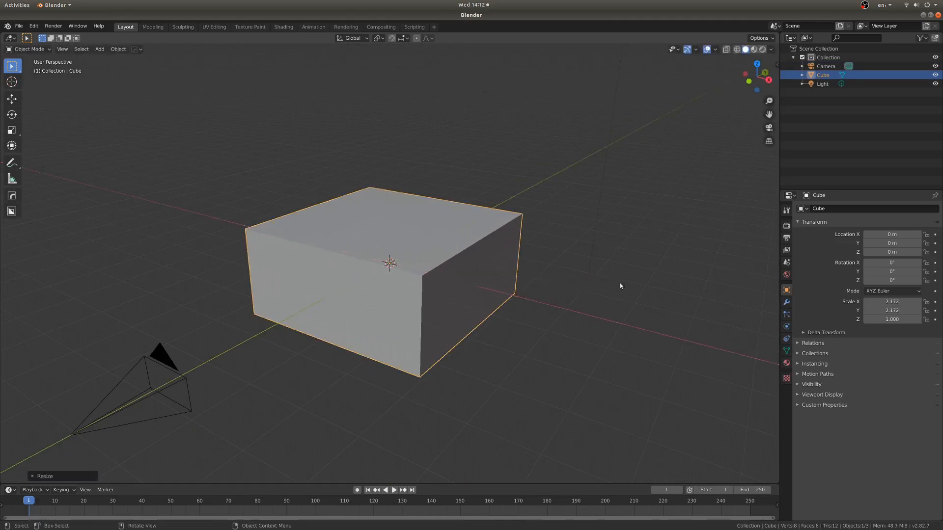
{"action": "key", "text": "KP_0"}
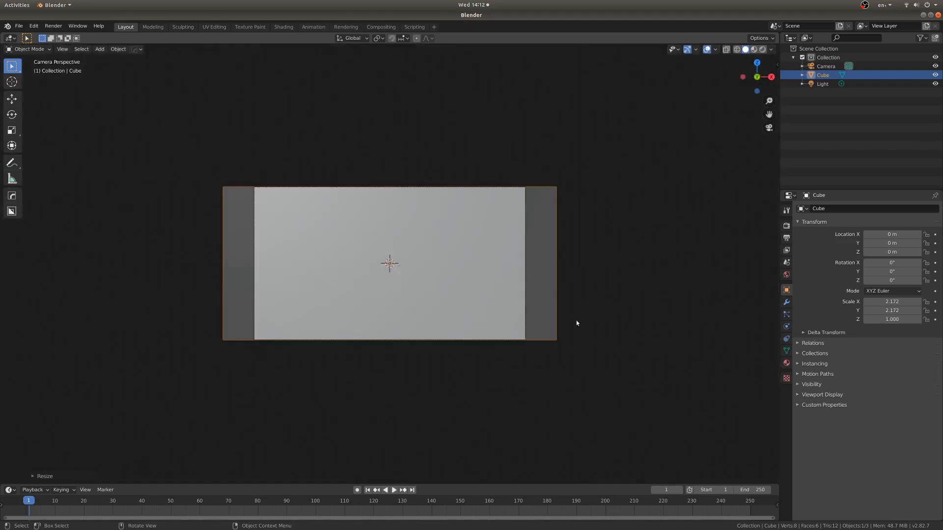
Step: Rescale the cube along X and Y only, to about 1.80, so that it fits just inside the camera frame
{"action": "key", "text": "g"}
{"action": "right_click", "coordinate": [541, 325]}
{"action": "key", "text": "s"}
{"action": "key", "text": "shift+z"}
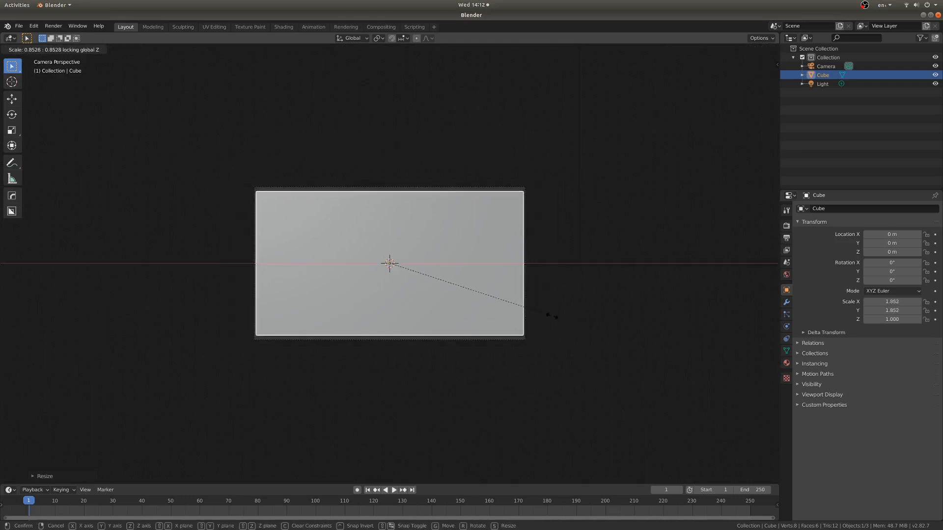
{"action": "left_click", "coordinate": [609, 219]}
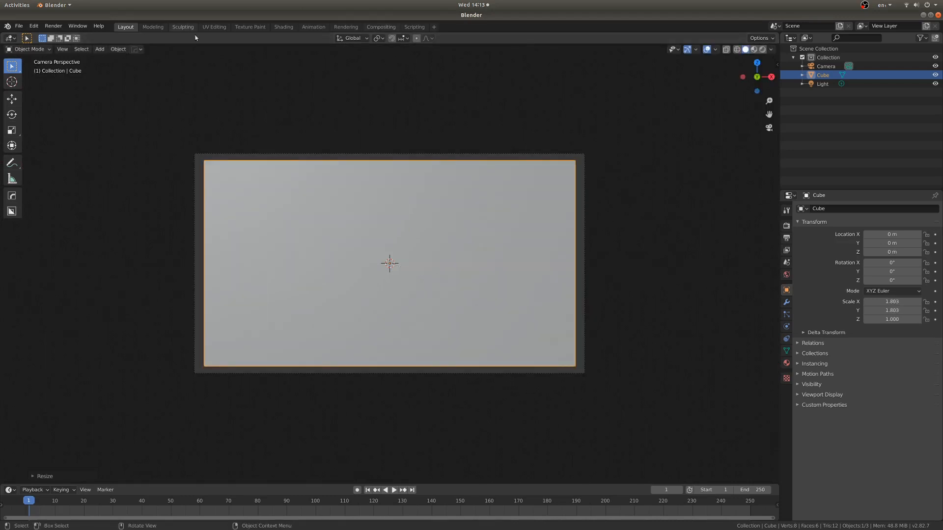
Step: Switch to the Shading workspace and delete the Principled BSDF node from the cube's material
{"action": "left_click", "coordinate": [284, 27]}
{"action": "scroll", "coordinate": [432, 221], "scroll_direction": "up", "scroll_amount": 1}
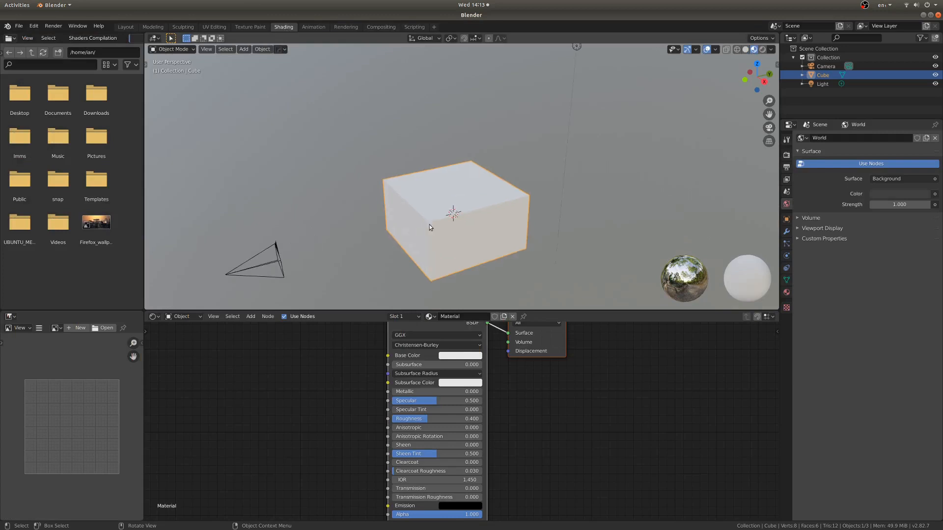
{"action": "middle_click_drag", "start_coordinate": [429, 225], "coordinate": [456, 228]}
{"action": "scroll", "coordinate": [505, 475], "scroll_direction": "down", "scroll_amount": 5}
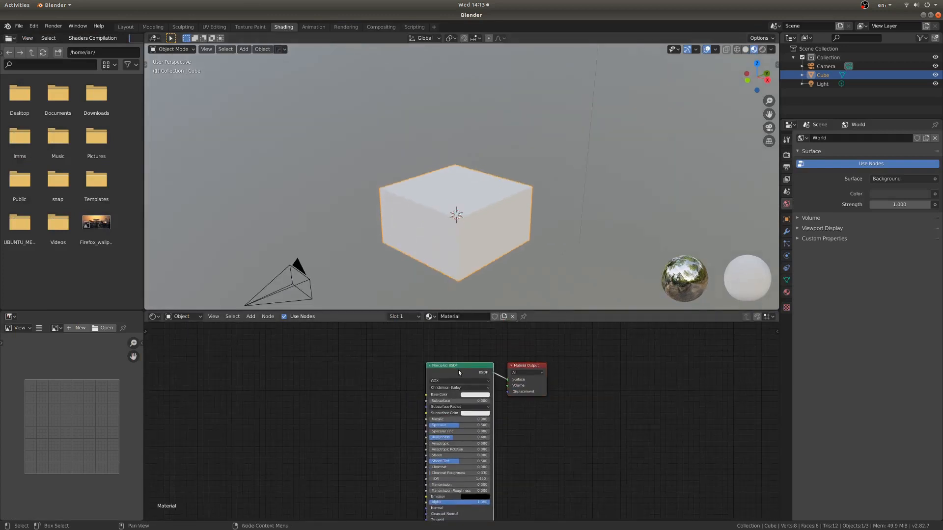
{"action": "left_click_drag", "start_coordinate": [458, 373], "coordinate": [409, 367]}
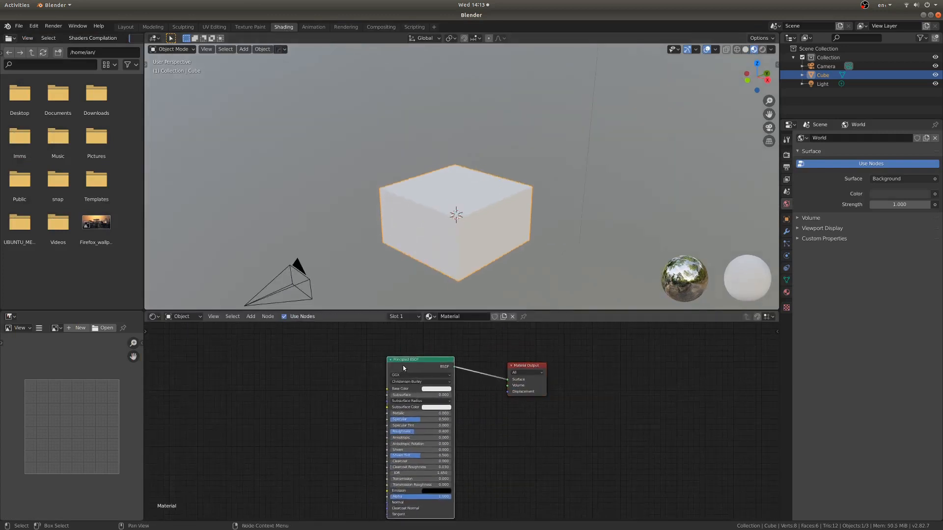
{"action": "key", "text": "x"}
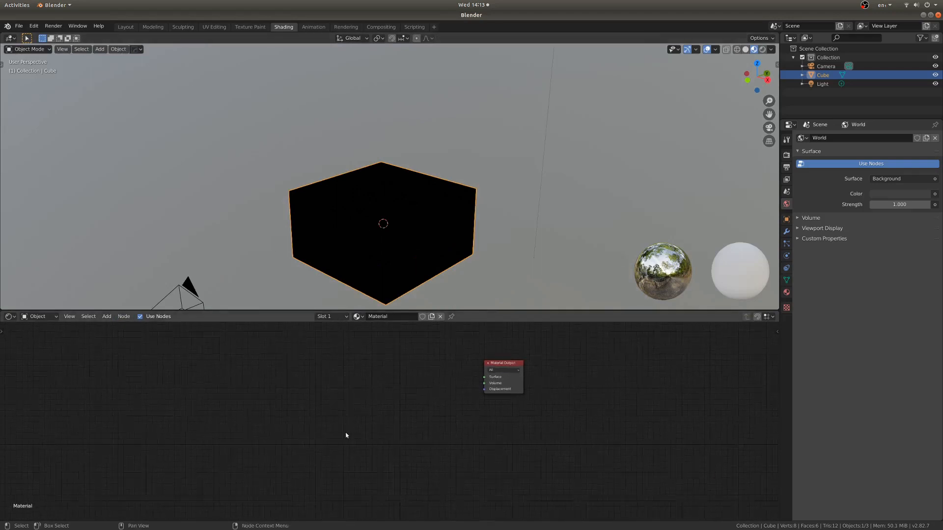
Step: Add a Principled Volume node, connect it to the Volume input of the Material Output, and arrange both nodes
{"action": "key", "text": "shift+a"}
{"action": "mouse_move", "coordinate": [363, 370]}
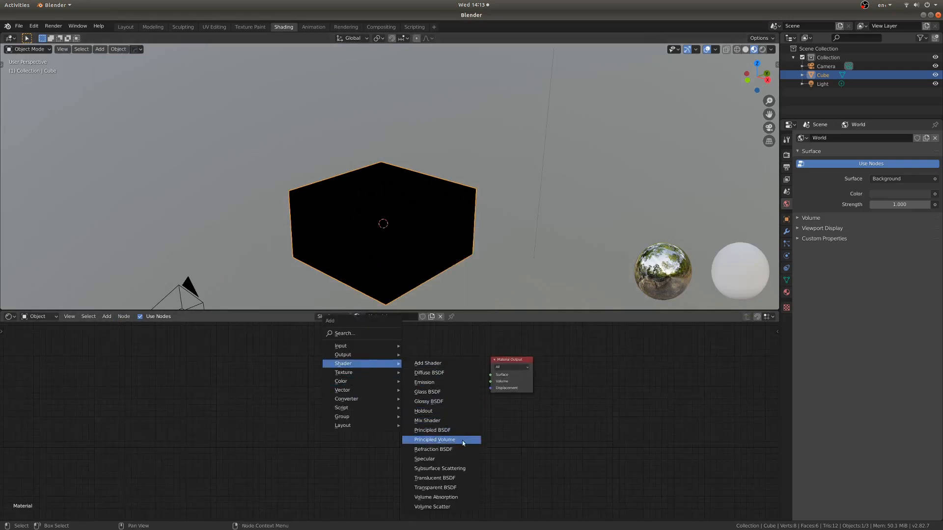
{"action": "left_click", "coordinate": [434, 439]}
{"action": "left_click", "coordinate": [384, 355]}
{"action": "left_click", "coordinate": [385, 359], "text": "ctrl+shift"}
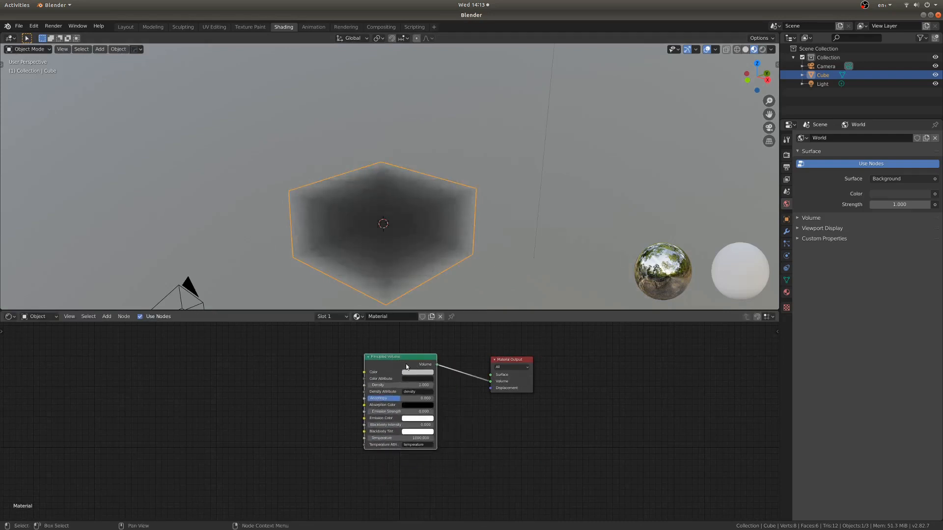
{"action": "left_click_drag", "start_coordinate": [393, 364], "coordinate": [391, 367]}
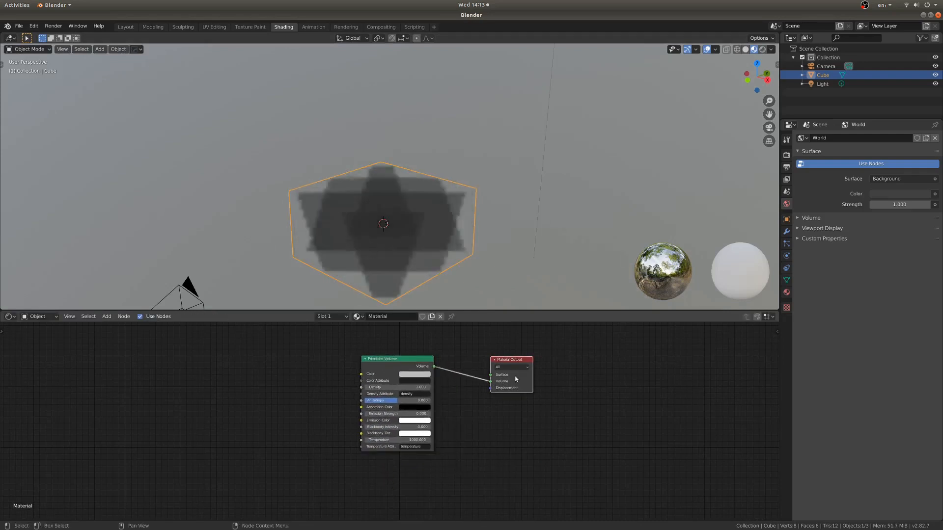
{"action": "left_click_drag", "start_coordinate": [514, 381], "coordinate": [514, 369]}
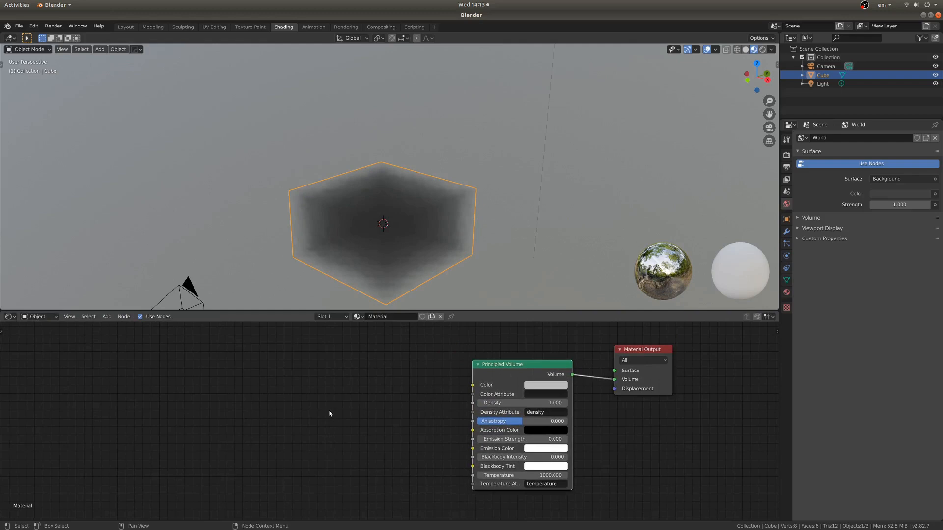
Step: Add a Musgrave Texture node well ahead of the Principled Volume node, leaving it unconnected
{"action": "scroll", "coordinate": [317, 261], "scroll_direction": "down", "scroll_amount": 1}
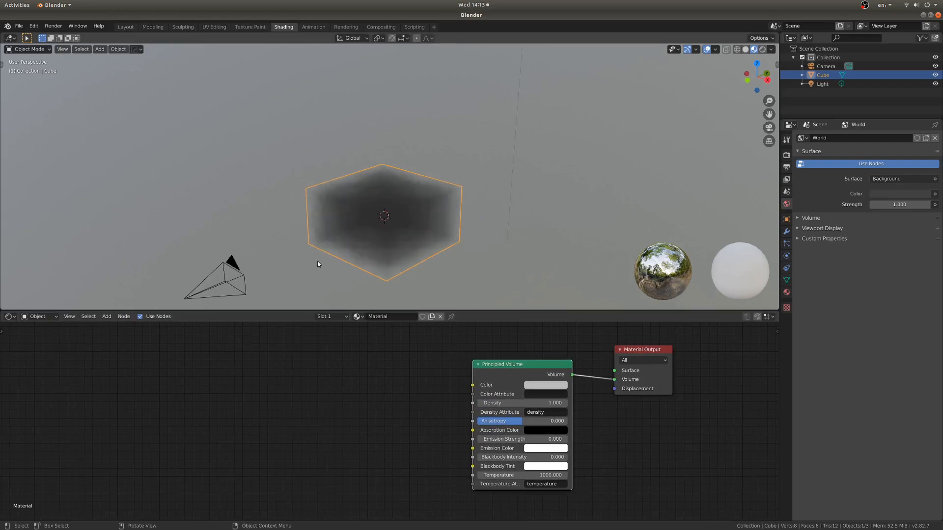
{"action": "scroll", "coordinate": [317, 261], "scroll_direction": "up", "scroll_amount": 2}
{"action": "middle_click_drag", "start_coordinate": [318, 262], "coordinate": [345, 251]}
{"action": "key", "text": "KP_0"}
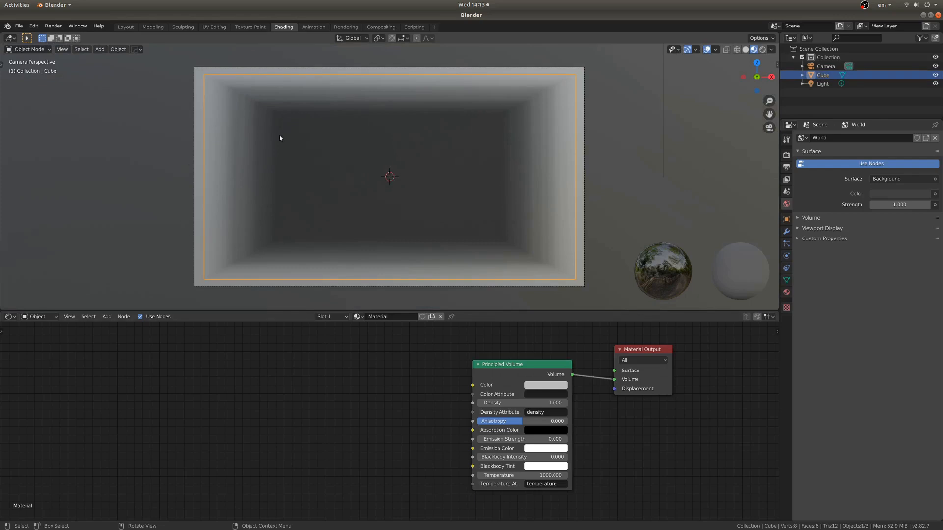
{"action": "scroll", "coordinate": [376, 423], "scroll_direction": "down", "scroll_amount": 5}
{"action": "middle_click_drag", "start_coordinate": [394, 422], "coordinate": [437, 436]}
{"action": "scroll", "coordinate": [395, 422], "scroll_direction": "up", "scroll_amount": 3}
{"action": "key", "text": "shift+a"}
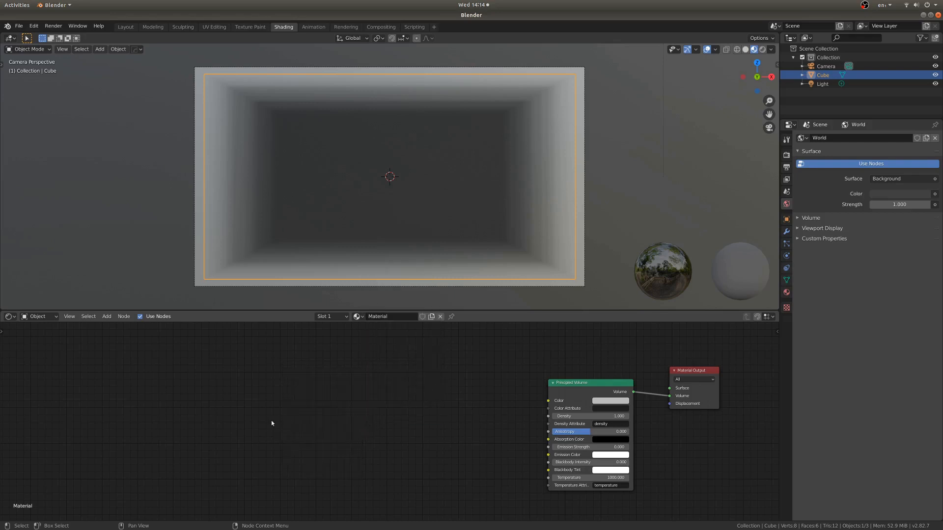
{"action": "middle_click_drag", "start_coordinate": [271, 423], "coordinate": [311, 417]}
{"action": "key", "text": "shift+a"}
{"action": "mouse_move", "coordinate": [319, 439]}
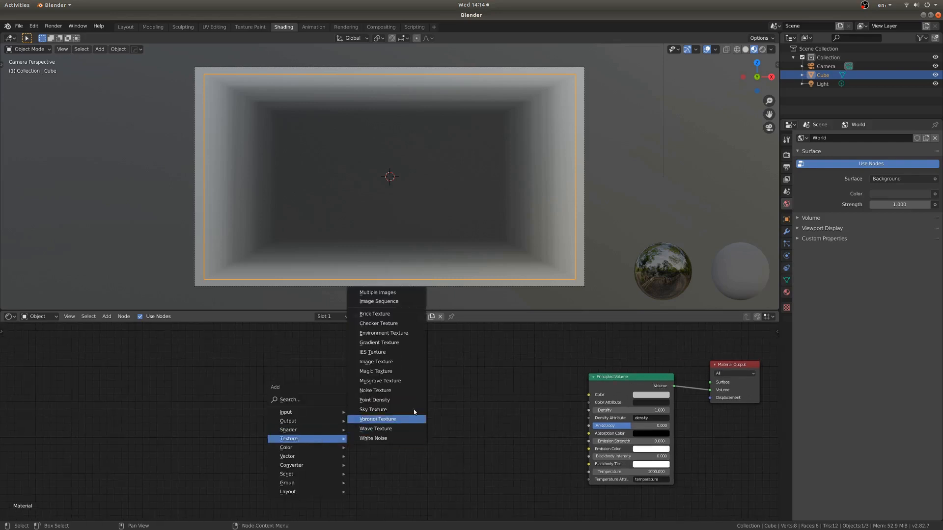
{"action": "left_click", "coordinate": [397, 383]}
{"action": "left_click", "coordinate": [265, 447]}
Step: Add a Noise Texture node and place it above the Musgrave Texture node
{"action": "key", "text": "shift+a"}
{"action": "mouse_move", "coordinate": [296, 442]}
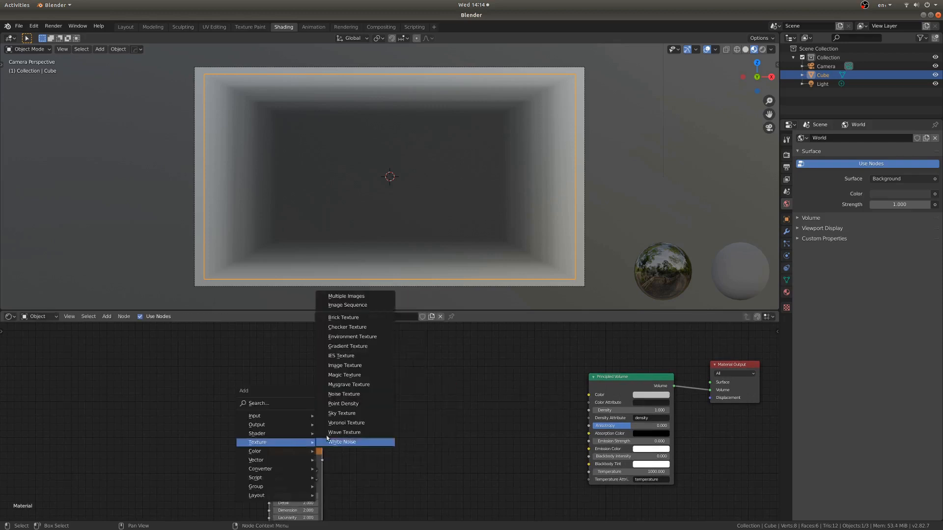
{"action": "left_click", "coordinate": [368, 394]}
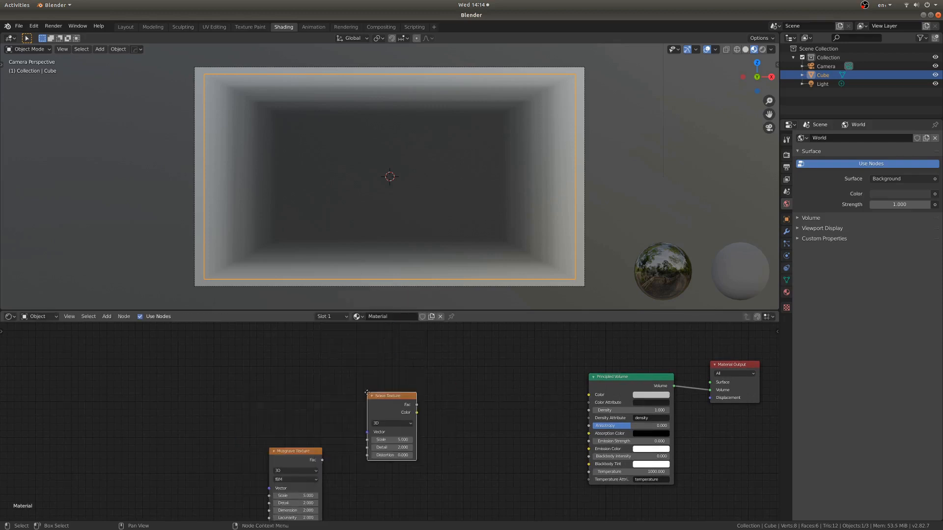
{"action": "left_click", "coordinate": [275, 414]}
Step: Add a Texture Coordinate node and place it ahead of the two texture nodes
{"action": "scroll", "coordinate": [276, 414], "scroll_direction": "down", "scroll_amount": 1}
{"action": "middle_click_drag", "start_coordinate": [276, 414], "coordinate": [376, 427]}
{"action": "scroll", "coordinate": [360, 393], "scroll_direction": "up", "scroll_amount": 1}
{"action": "scroll", "coordinate": [356, 408], "scroll_direction": "down", "scroll_amount": 1}
{"action": "key", "text": "shift+a"}
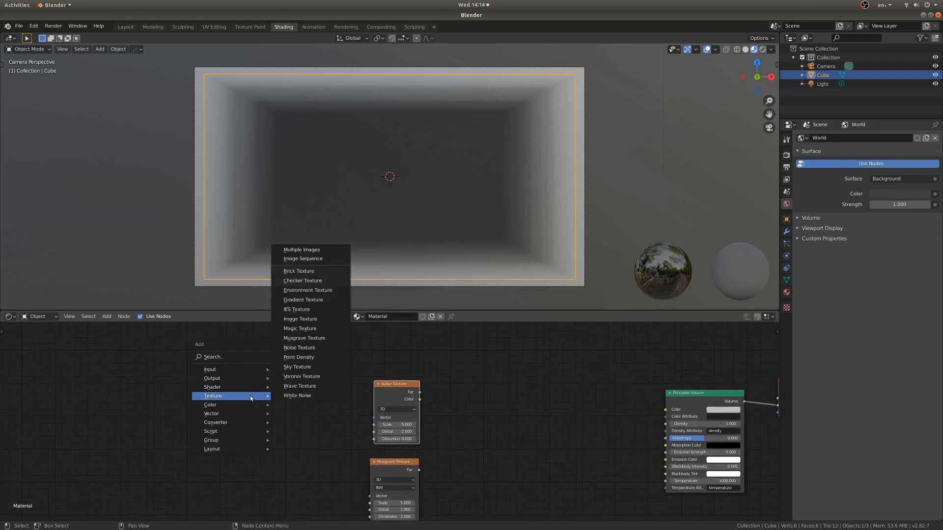
{"action": "mouse_move", "coordinate": [229, 373]}
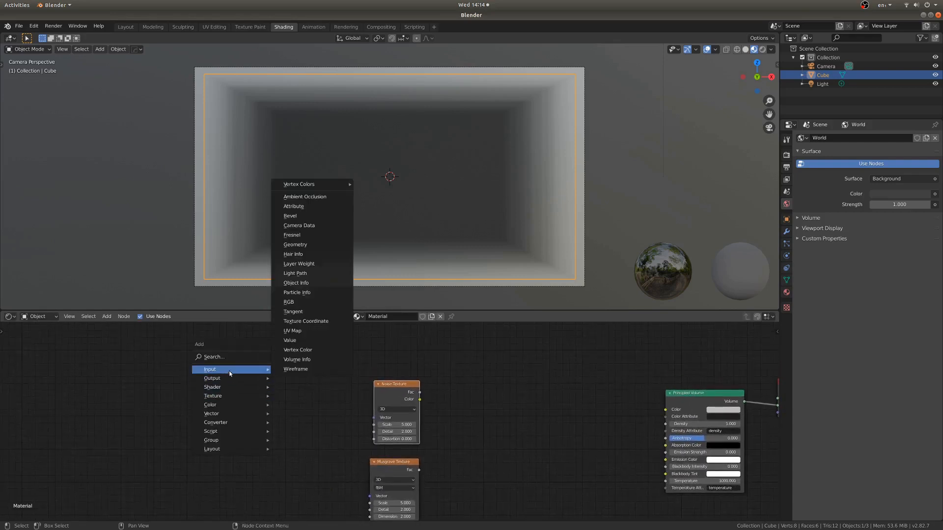
{"action": "left_click", "coordinate": [305, 321]}
{"action": "left_click", "coordinate": [208, 386]}
{"action": "left_click_drag", "start_coordinate": [209, 386], "coordinate": [189, 378]}
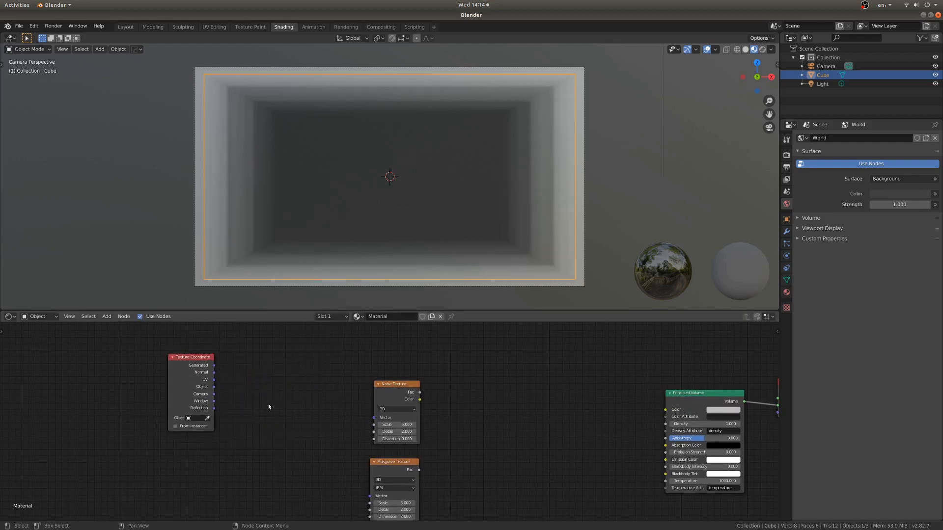
Step: Add a Mapping node and place it between the Texture Coordinate node and the texture nodes
{"action": "key", "text": "shift+a"}
{"action": "mouse_move", "coordinate": [245, 464]}
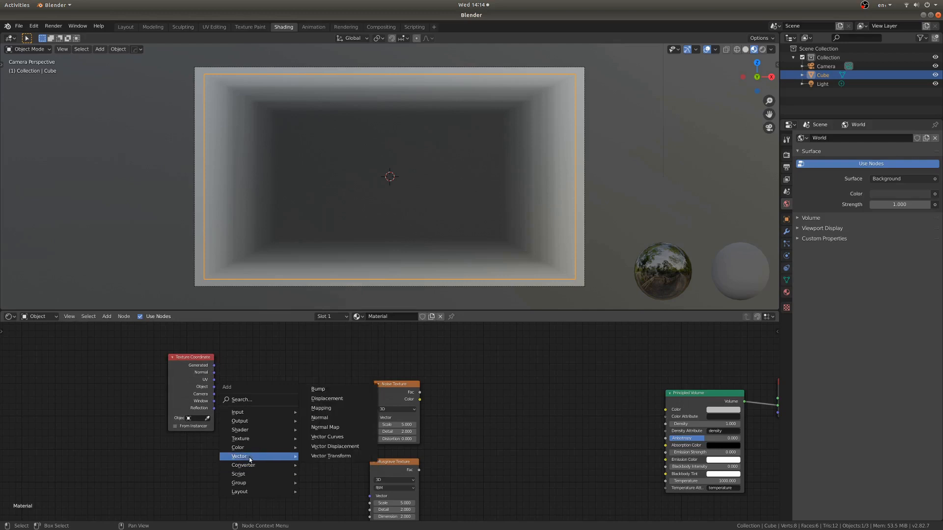
{"action": "left_click", "coordinate": [335, 411]}
{"action": "left_click", "coordinate": [259, 385]}
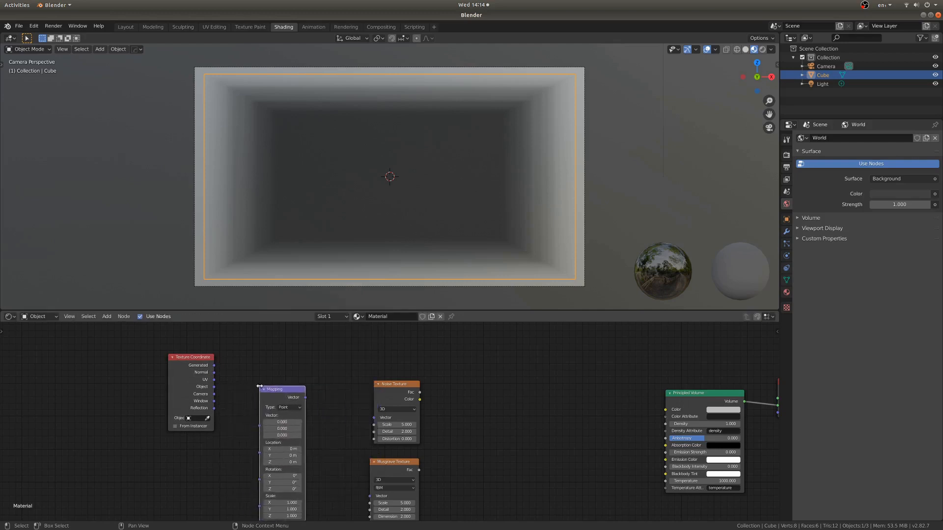
{"action": "scroll", "coordinate": [262, 417], "scroll_direction": "down", "scroll_amount": 1}
{"action": "middle_click_drag", "start_coordinate": [262, 419], "coordinate": [269, 396]}
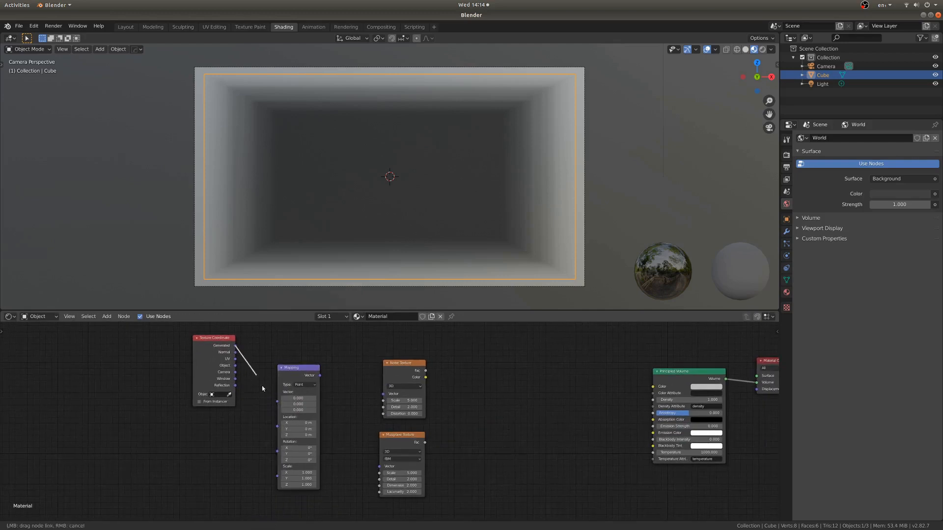
Step: Connect the Texture Coordinate node's Generated output to Mapping, and Mapping's output to the Vector inputs of the Noise and Musgrave textures
{"action": "left_click_drag", "start_coordinate": [277, 403], "coordinate": [278, 404]}
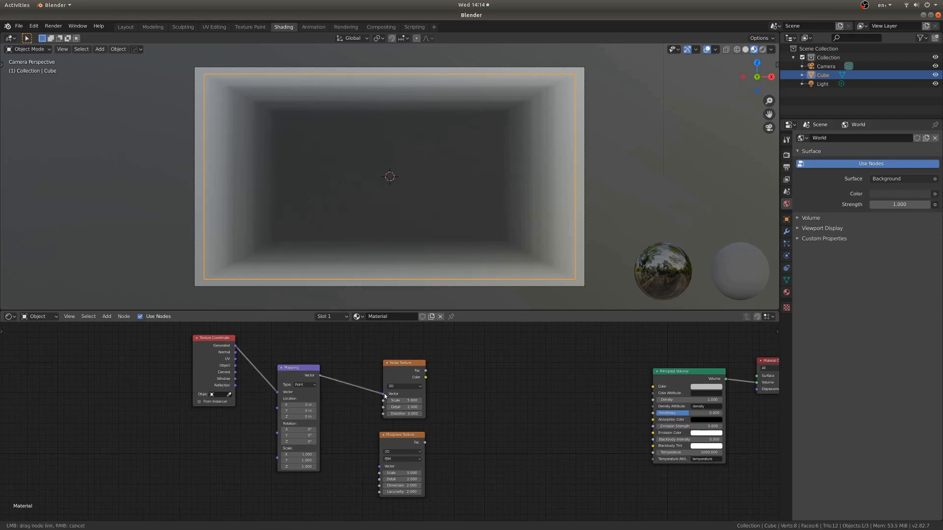
{"action": "left_click_drag", "start_coordinate": [385, 396], "coordinate": [384, 394]}
{"action": "left_click_drag", "start_coordinate": [320, 376], "coordinate": [392, 433]}
Step: Set the Mapping node's X and Y scale to 0.5
{"action": "scroll", "coordinate": [332, 443], "scroll_direction": "up", "scroll_amount": 5}
{"action": "middle_click_drag", "start_coordinate": [332, 444], "coordinate": [300, 461]}
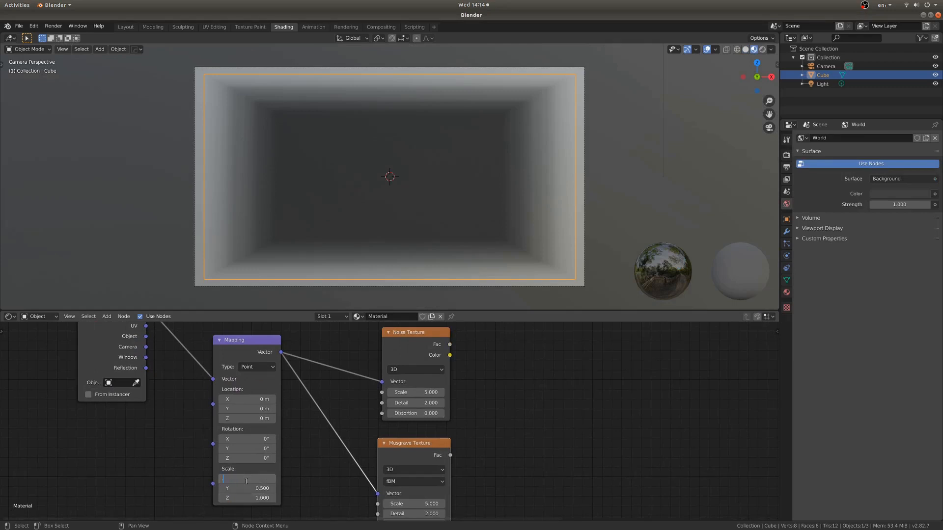
{"action": "key", "text": "Return"}
{"action": "scroll", "coordinate": [328, 392], "scroll_direction": "down", "scroll_amount": 3}
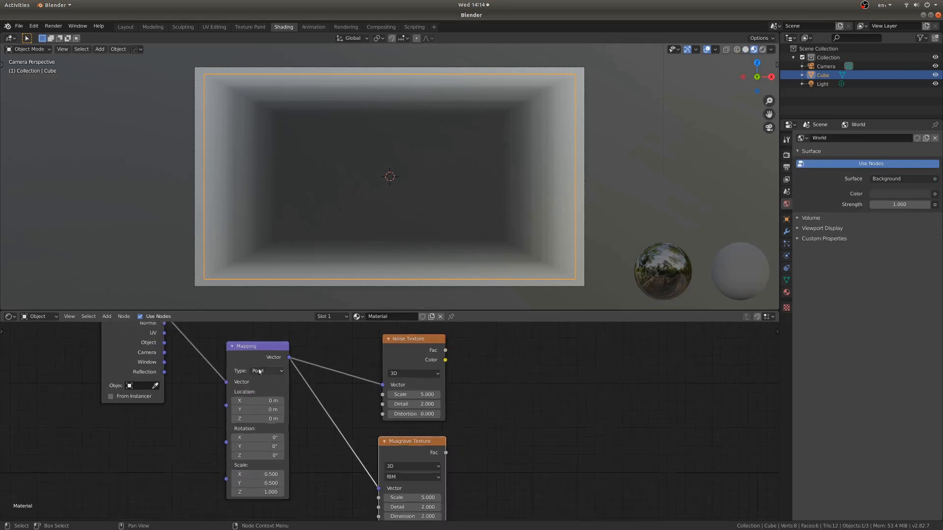
Step: Add a second Mapping node and place it above the existing Mapping node
{"action": "middle_click_drag", "start_coordinate": [327, 392], "coordinate": [321, 425]}
{"action": "left_click_drag", "start_coordinate": [297, 423], "coordinate": [294, 427]}
{"action": "key", "text": "shift+a"}
{"action": "mouse_move", "coordinate": [343, 407]}
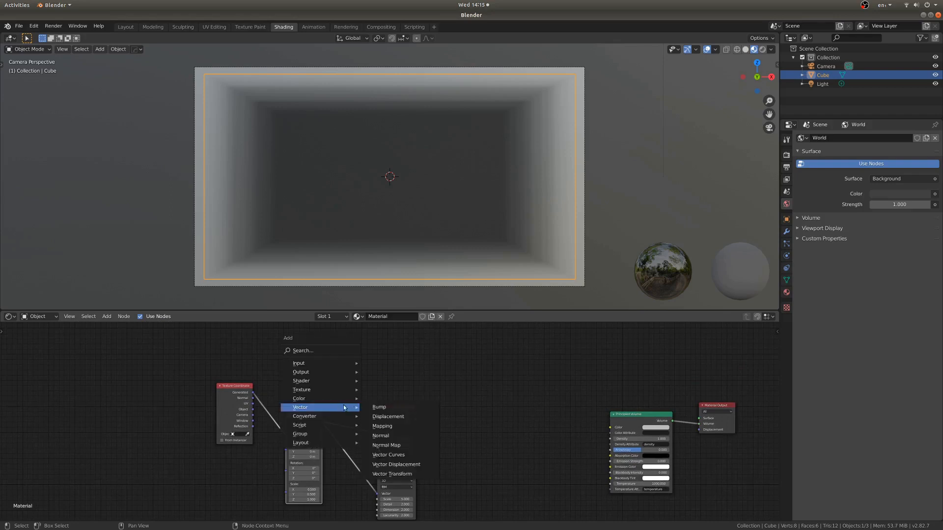
{"action": "left_click", "coordinate": [399, 432]}
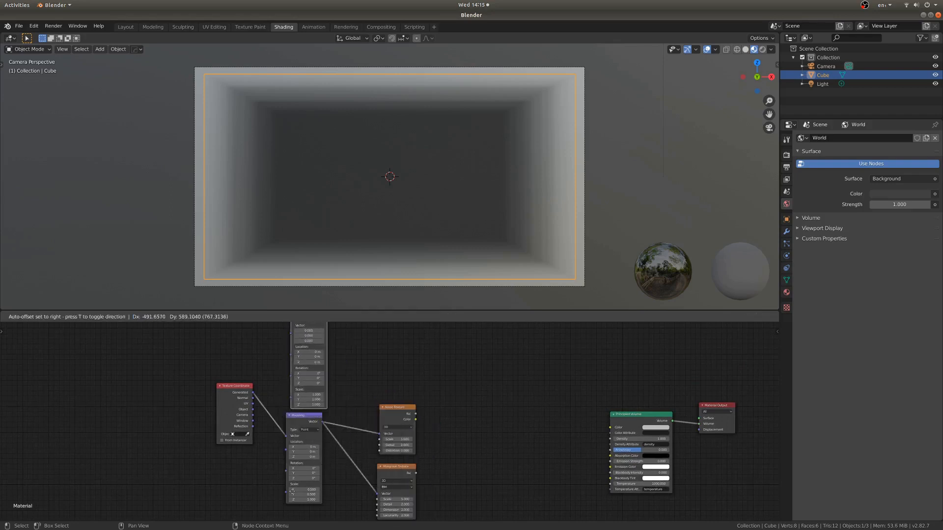
{"action": "left_click", "coordinate": [352, 318]}
Step: Enlarge the node editor and connect the Texture Coordinate's Generated output to the upper Mapping node's Vector input
{"action": "left_click_drag", "start_coordinate": [353, 311], "coordinate": [357, 179]}
{"action": "scroll", "coordinate": [281, 294], "scroll_direction": "up", "scroll_amount": 4}
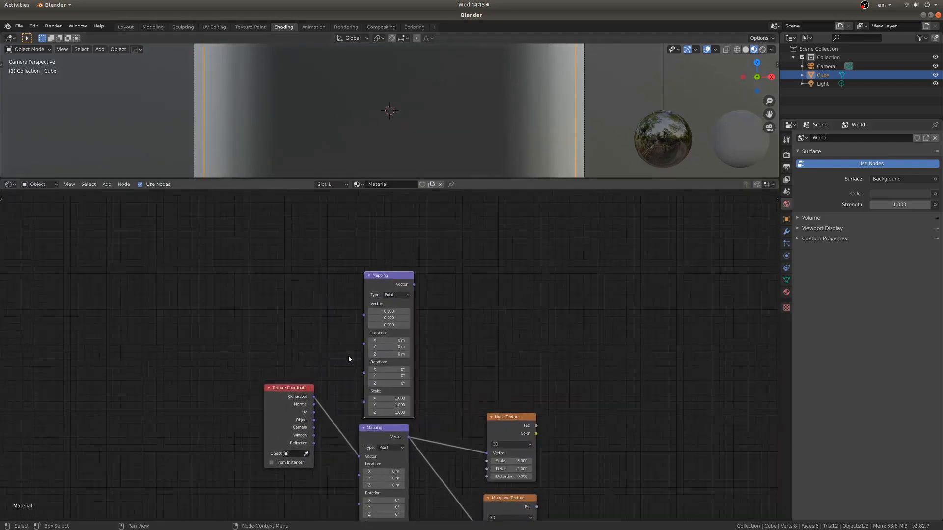
{"action": "left_click_drag", "start_coordinate": [268, 422], "coordinate": [352, 291]}
{"action": "left_click_drag", "start_coordinate": [378, 229], "coordinate": [361, 259]}
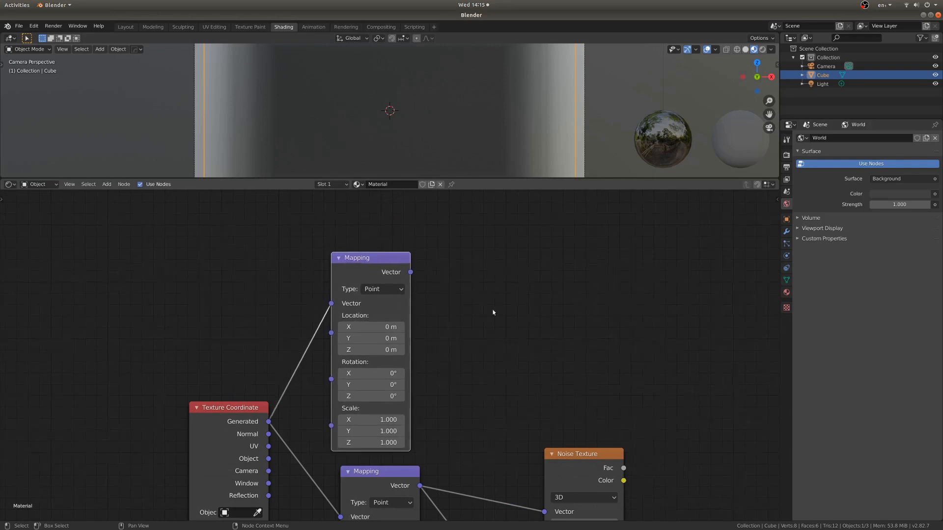
Step: Add a Separate XYZ node beside the upper Mapping node and feed it that node's Vector output
{"action": "scroll", "coordinate": [539, 308], "scroll_direction": "down", "scroll_amount": 1}
{"action": "middle_click_drag", "start_coordinate": [538, 308], "coordinate": [364, 325]}
{"action": "key", "text": "shift+a"}
{"action": "mouse_move", "coordinate": [358, 330]}
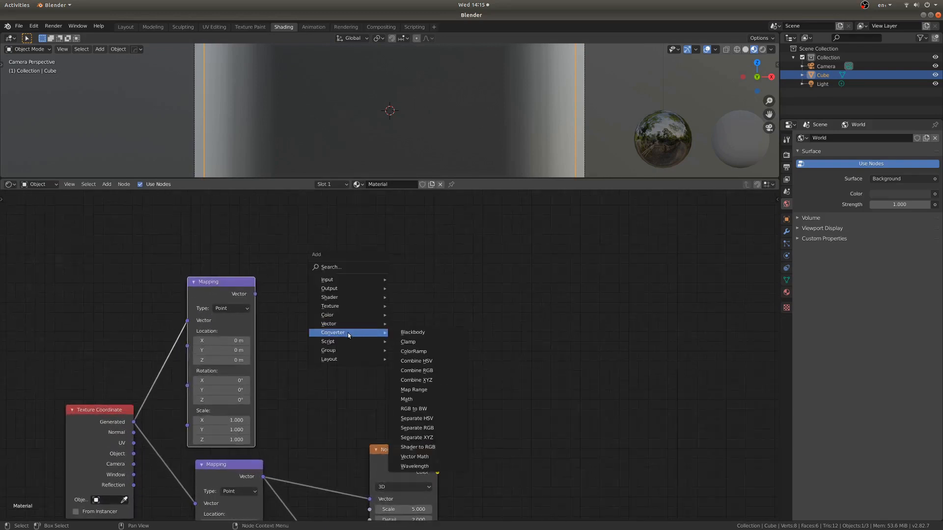
{"action": "key", "text": "shift+a"}
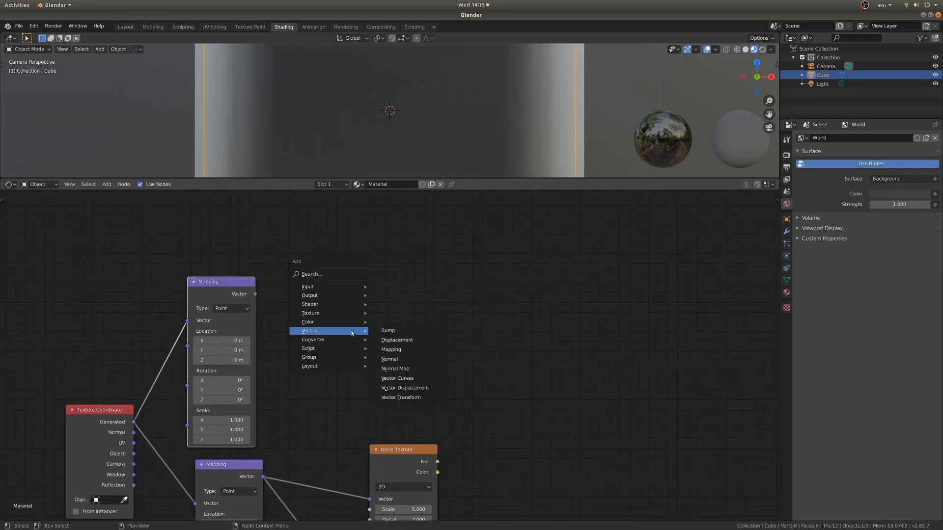
{"action": "mouse_move", "coordinate": [324, 340]}
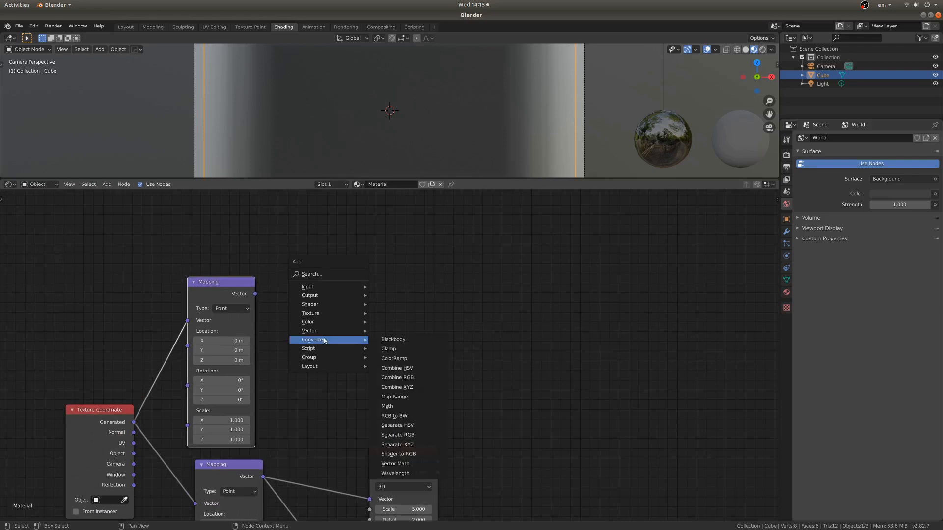
{"action": "left_click", "coordinate": [411, 445]}
{"action": "left_click", "coordinate": [308, 283]}
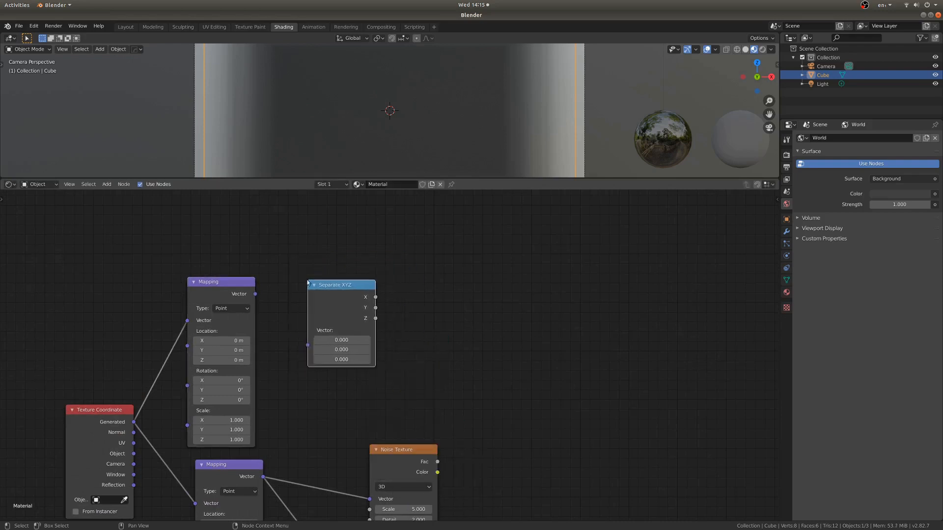
{"action": "left_click_drag", "start_coordinate": [259, 297], "coordinate": [273, 313]}
{"action": "left_click_drag", "start_coordinate": [310, 345], "coordinate": [308, 346]}
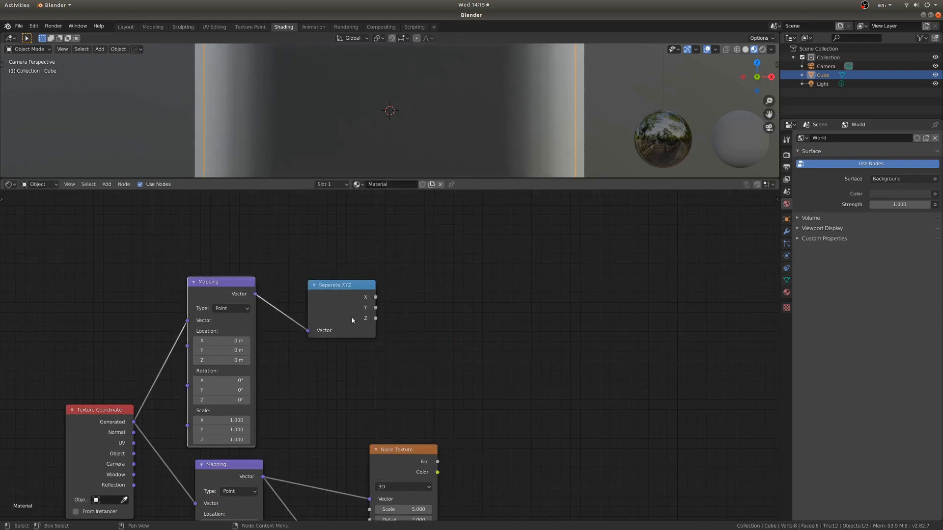
{"action": "left_click_drag", "start_coordinate": [351, 318], "coordinate": [318, 341]}
Step: Preview the Separate XYZ node's Z output on the cube through a Viewer node
{"action": "left_click", "coordinate": [324, 338], "text": "ctrl+shift"}
{"action": "left_click", "coordinate": [324, 338], "text": "ctrl+shift"}
{"action": "left_click", "coordinate": [324, 337], "text": "ctrl+shift"}
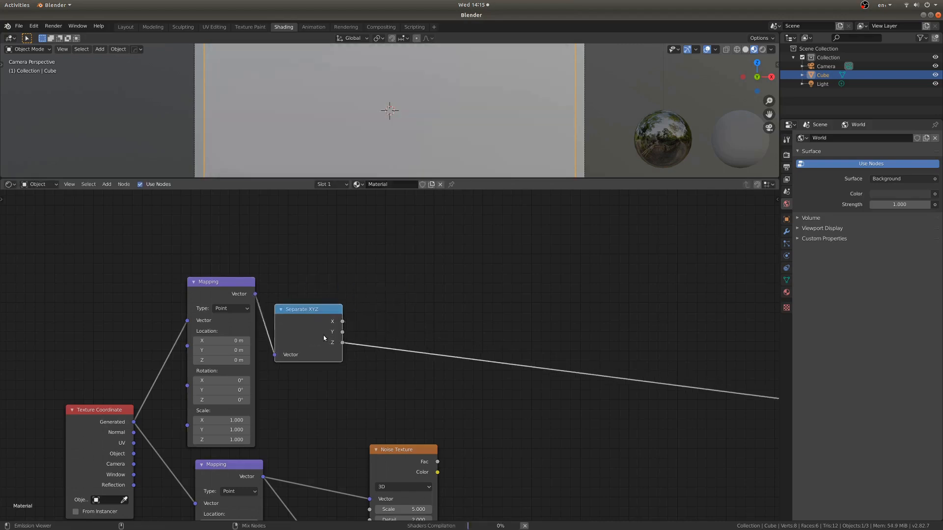
{"action": "middle_click_drag", "start_coordinate": [450, 101], "coordinate": [424, 131]}
{"action": "scroll", "coordinate": [424, 131], "scroll_direction": "up", "scroll_amount": 3}
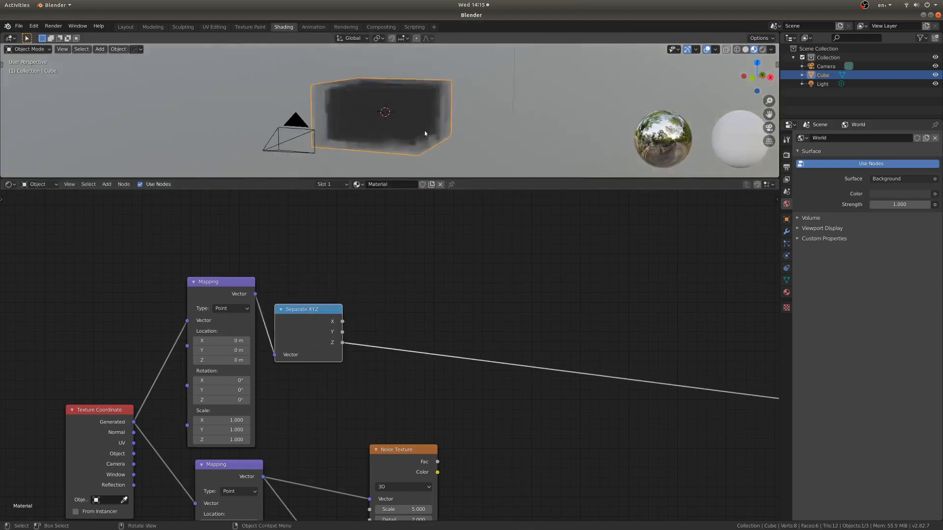
Step: Connect the Separate XYZ node's Z output to the Principled Volume's Density and delete the Viewer node
{"action": "scroll", "coordinate": [581, 369], "scroll_direction": "down", "scroll_amount": 3}
{"action": "middle_click_drag", "start_coordinate": [600, 372], "coordinate": [421, 347]}
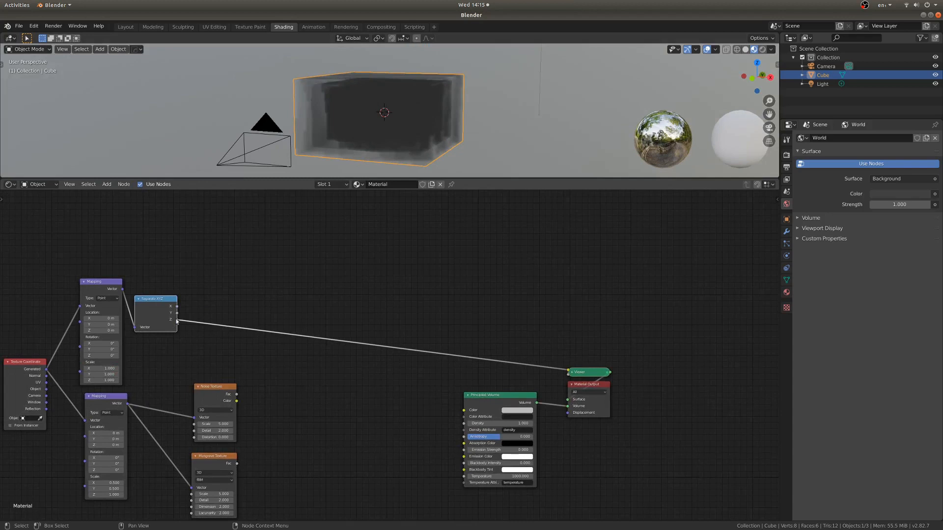
{"action": "left_click_drag", "start_coordinate": [177, 319], "coordinate": [464, 423]}
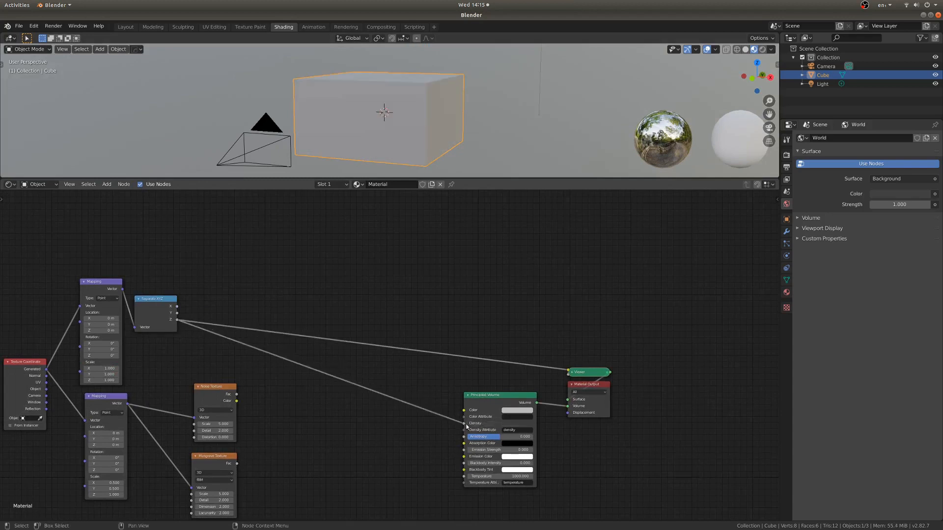
{"action": "left_click", "coordinate": [590, 376]}
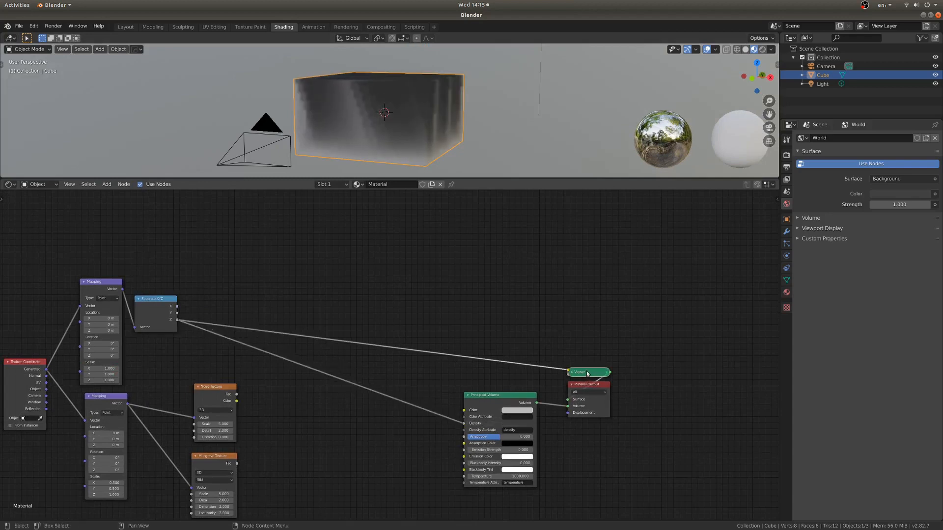
{"action": "key", "text": "x"}
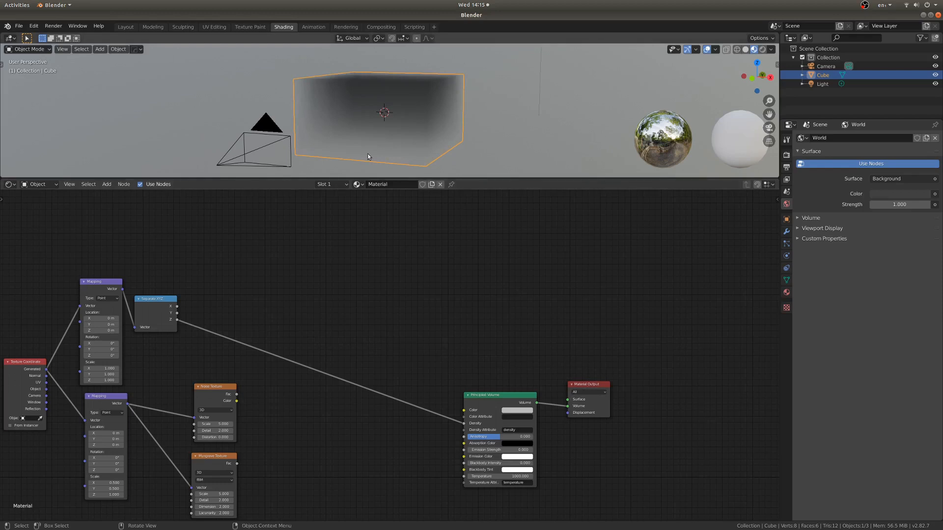
Step: Insert a ColorRamp node on the link between Separate XYZ and the Principled Volume's Density
{"action": "mouse_move", "coordinate": [368, 155]}
{"action": "middle_mouse_down"}
{"action": "mouse_move", "coordinate": [381, 140]}
{"action": "mouse_move", "coordinate": [362, 163]}
{"action": "mouse_move", "coordinate": [371, 151]}
{"action": "middle_mouse_up"}
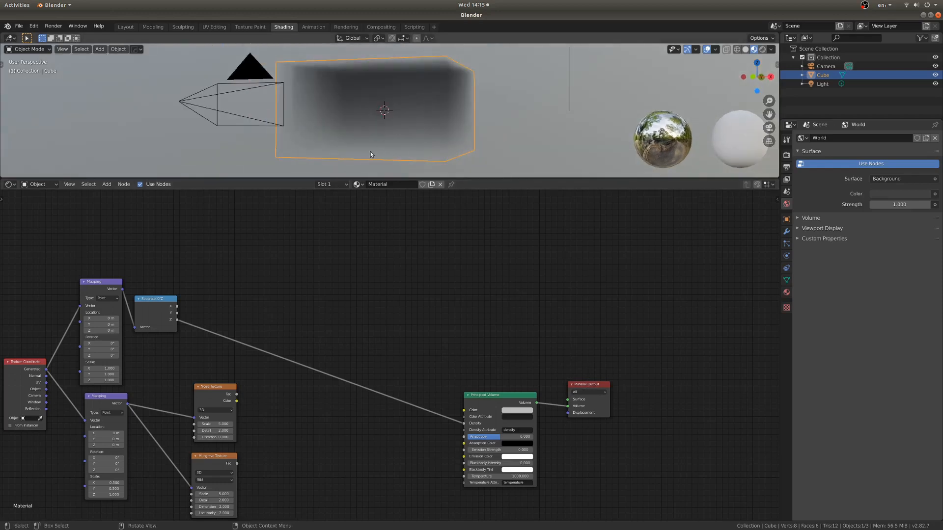
{"action": "scroll", "coordinate": [270, 376], "scroll_direction": "up", "scroll_amount": 3}
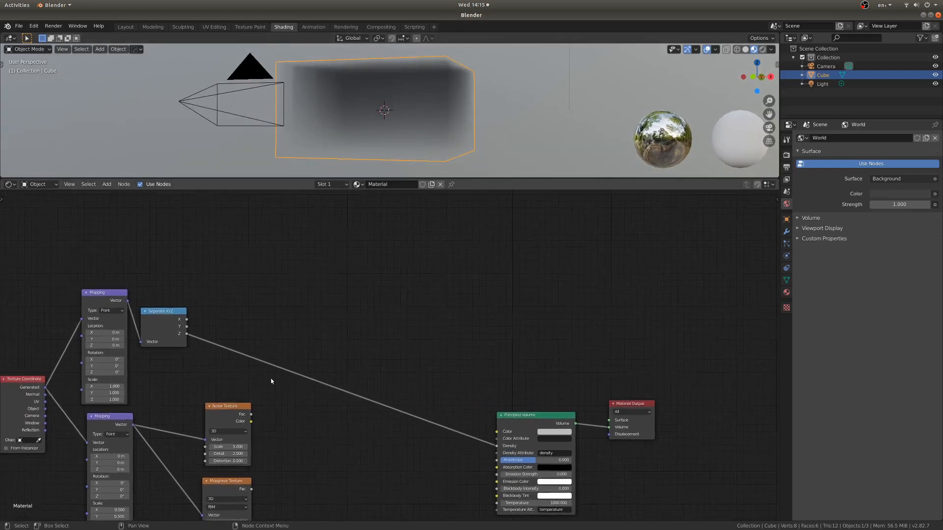
{"action": "key", "text": "shift+a"}
{"action": "mouse_move", "coordinate": [272, 353]}
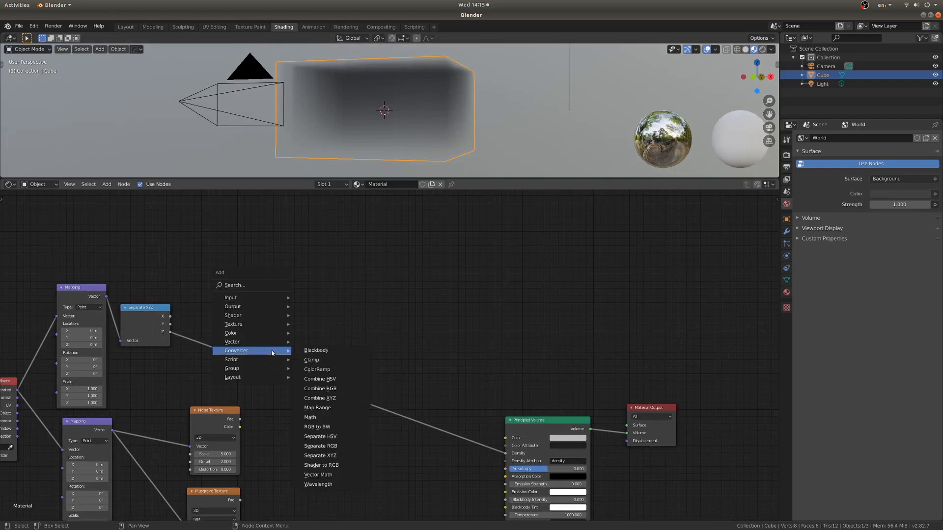
{"action": "left_click", "coordinate": [318, 370]}
{"action": "left_click", "coordinate": [223, 338]}
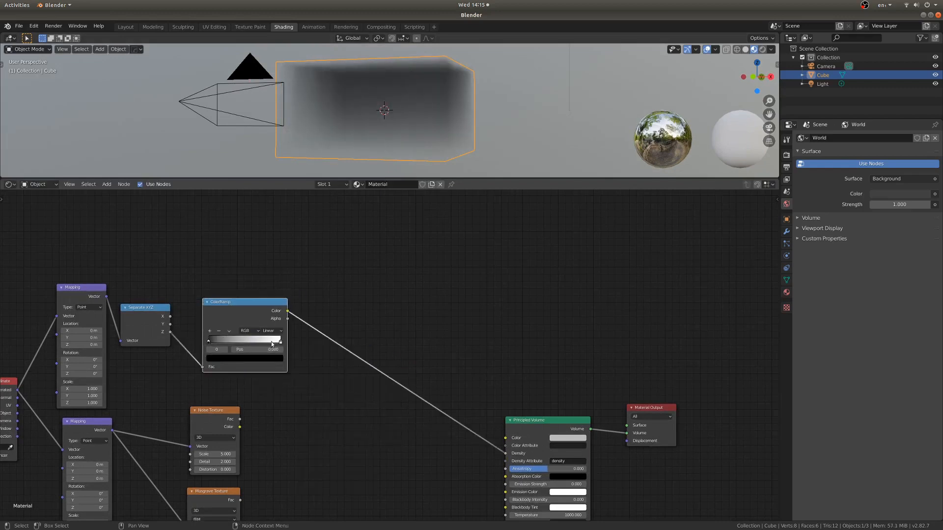
Step: Add a white middle stop to the ColorRamp and make the end stop black at position 0.992
{"action": "mouse_move", "coordinate": [281, 344]}
{"action": "left_mouse_down"}
{"action": "mouse_move", "coordinate": [245, 343]}
{"action": "mouse_move", "coordinate": [279, 342]}
{"action": "left_mouse_up"}
{"action": "left_click", "coordinate": [209, 331]}
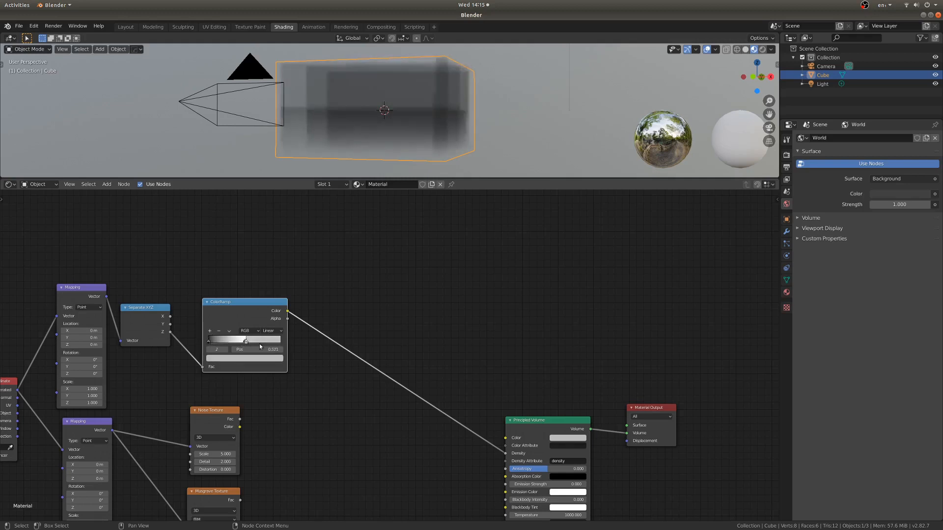
{"action": "left_click", "coordinate": [266, 360]}
{"action": "left_click_drag", "start_coordinate": [268, 295], "coordinate": [267, 314]}
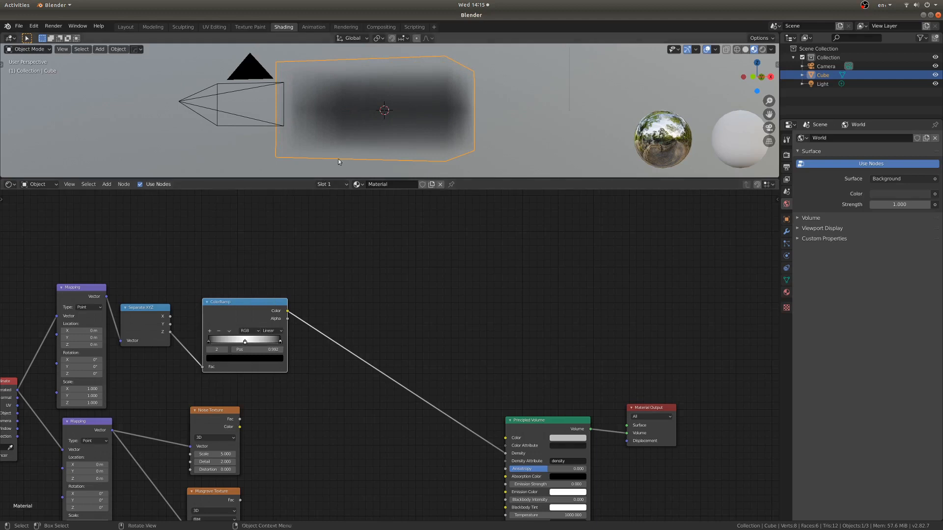
Step: Move the ColorRamp node slightly down and the Separate XYZ node up beside the upper Mapping node
{"action": "mouse_move", "coordinate": [393, 81]}
{"action": "middle_mouse_down"}
{"action": "mouse_move", "coordinate": [405, 72]}
{"action": "mouse_move", "coordinate": [398, 87]}
{"action": "middle_mouse_up"}
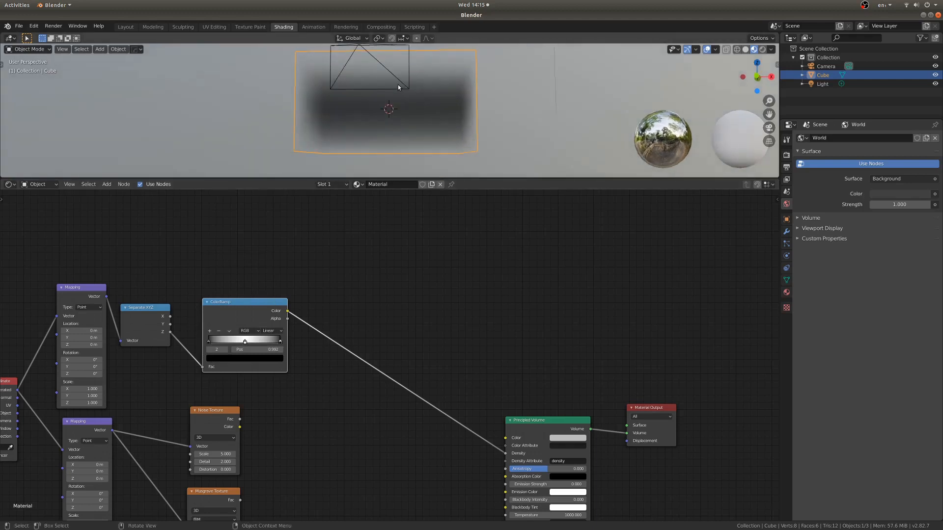
{"action": "middle_click_drag", "start_coordinate": [406, 129], "coordinate": [393, 139]}
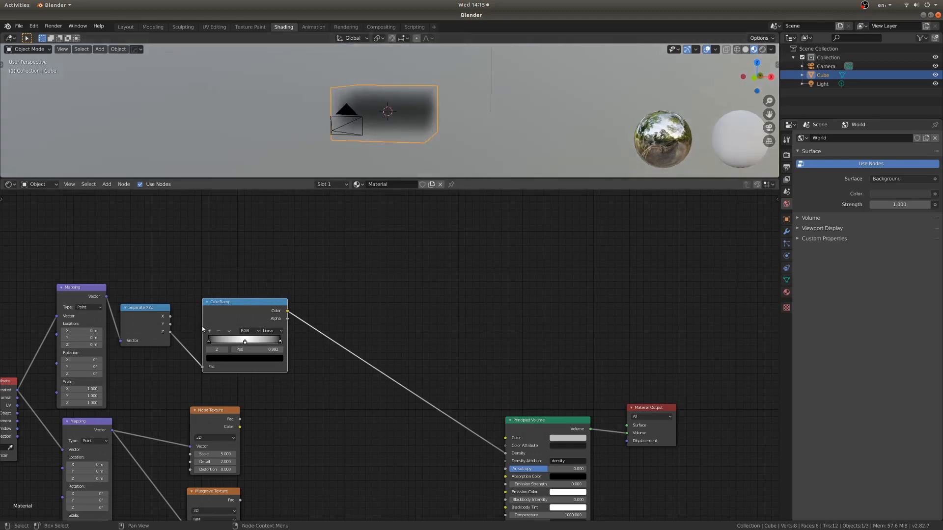
{"action": "key", "text": "g"}
{"action": "left_click", "coordinate": [168, 317]}
{"action": "left_click_drag", "start_coordinate": [150, 318], "coordinate": [143, 292]}
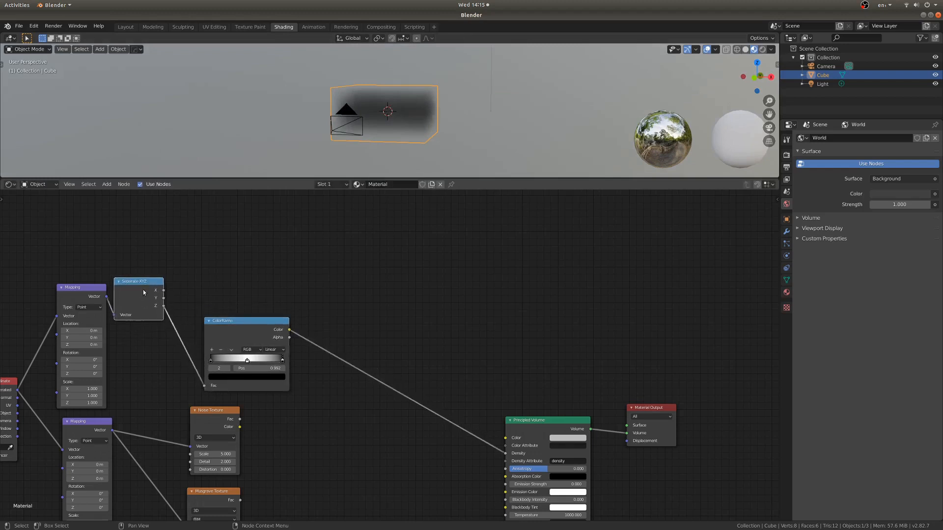
{"action": "left_click", "coordinate": [222, 332]}
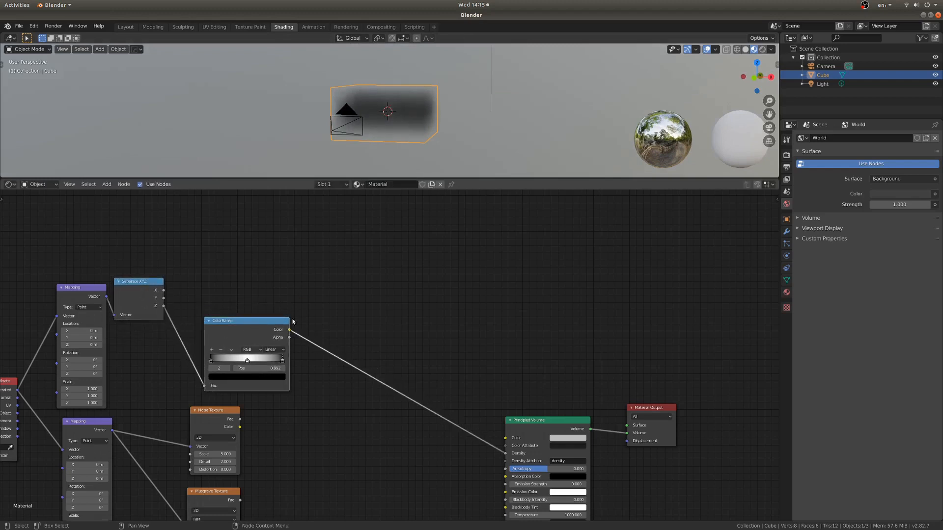
Step: Arrange the Noise and Musgrave Texture nodes in a column beside the lower Mapping node
{"action": "scroll", "coordinate": [350, 119], "scroll_direction": "up", "scroll_amount": 3}
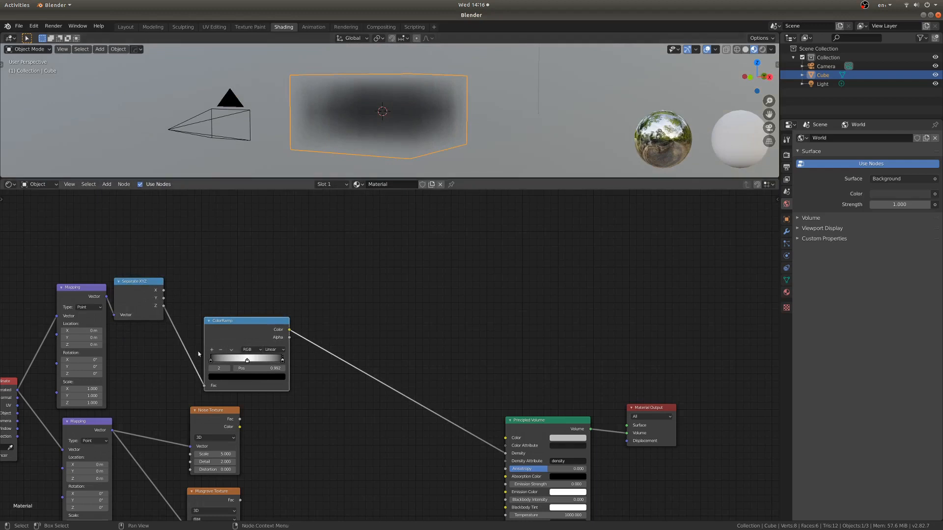
{"action": "scroll", "coordinate": [351, 120], "scroll_direction": "up", "scroll_amount": 2}
{"action": "scroll", "coordinate": [144, 457], "scroll_direction": "up", "scroll_amount": 2}
{"action": "scroll", "coordinate": [139, 451], "scroll_direction": "down", "scroll_amount": 4}
{"action": "middle_click_drag", "start_coordinate": [140, 450], "coordinate": [318, 313]}
{"action": "scroll", "coordinate": [306, 347], "scroll_direction": "up", "scroll_amount": 3}
{"action": "left_click_drag", "start_coordinate": [318, 313], "coordinate": [304, 318]}
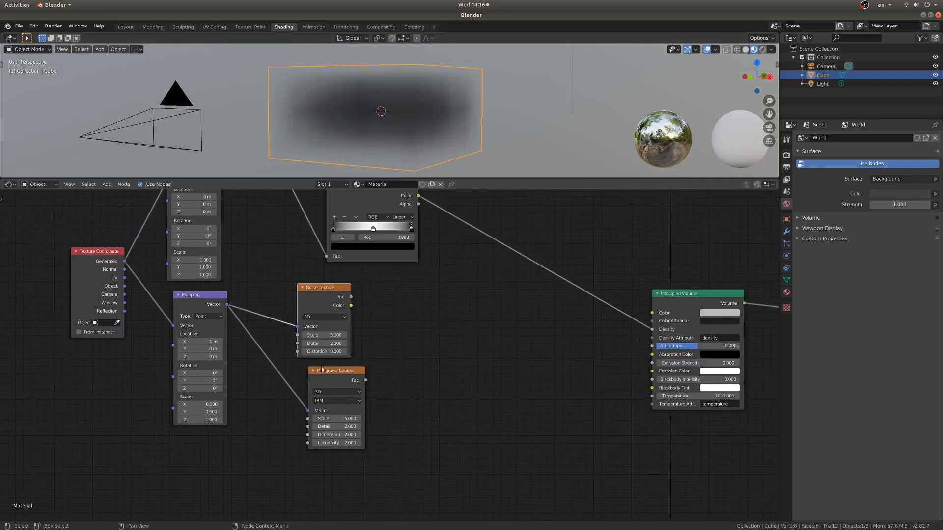
{"action": "left_click_drag", "start_coordinate": [327, 375], "coordinate": [297, 376]}
{"action": "left_click_drag", "start_coordinate": [335, 288], "coordinate": [318, 287]}
Step: Set the Musgrave Texture's scale to 1.8 and its detail to 8, nudging the node into place
{"action": "scroll", "coordinate": [318, 290], "scroll_direction": "up", "scroll_amount": 4}
{"action": "middle_click_drag", "start_coordinate": [318, 293], "coordinate": [227, 284]}
{"action": "left_click_drag", "start_coordinate": [193, 294], "coordinate": [193, 289]}
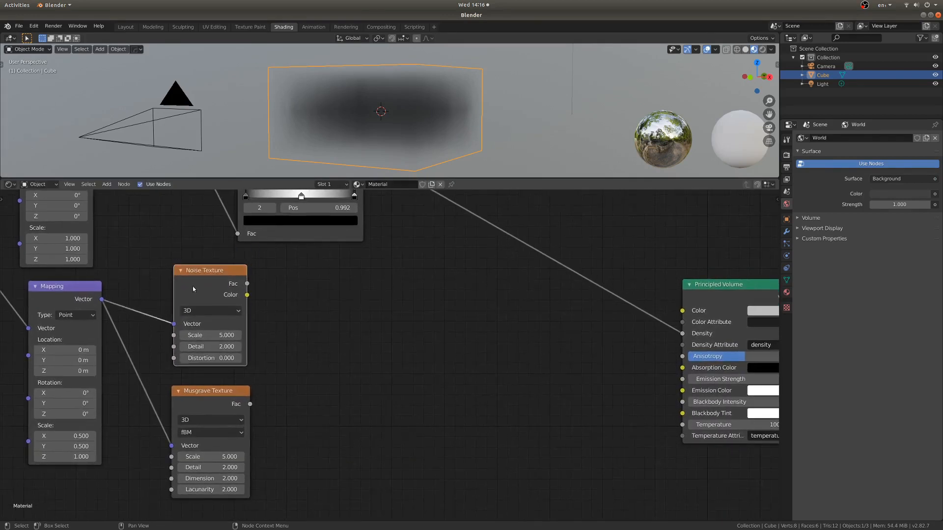
{"action": "mouse_move", "coordinate": [195, 406]}
{"action": "left_mouse_down"}
{"action": "mouse_move", "coordinate": [190, 431]}
{"action": "mouse_move", "coordinate": [188, 404]}
{"action": "left_mouse_up"}
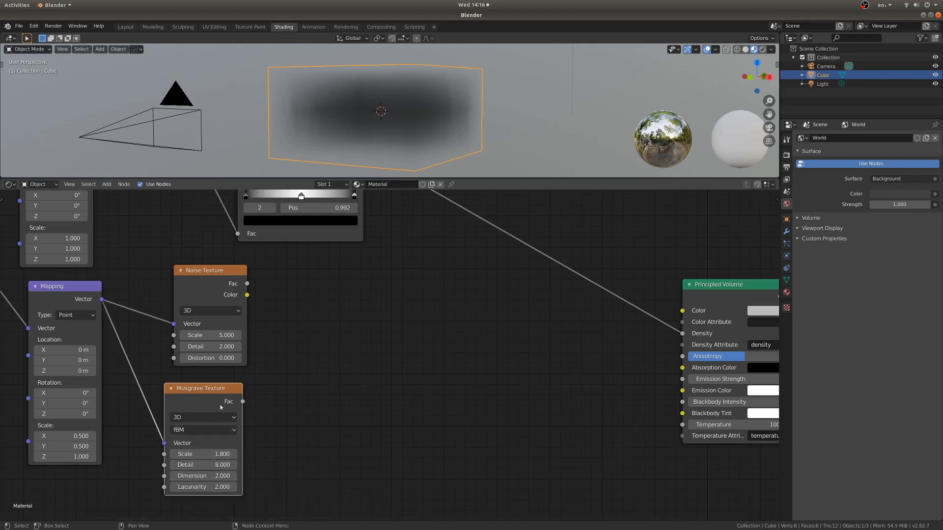
Step: Connect the Musgrave Texture's Fac output to the Principled Volume's Density in place of the ColorRamp link
{"action": "scroll", "coordinate": [222, 407], "scroll_direction": "down", "scroll_amount": 2}
{"action": "left_click_drag", "start_coordinate": [216, 407], "coordinate": [514, 365]}
{"action": "left_click_drag", "start_coordinate": [210, 416], "coordinate": [219, 415]}
{"action": "left_click_drag", "start_coordinate": [544, 328], "coordinate": [544, 327]}
{"action": "scroll", "coordinate": [390, 147], "scroll_direction": "up", "scroll_amount": 3}
{"action": "middle_click_drag", "start_coordinate": [354, 148], "coordinate": [386, 128]}
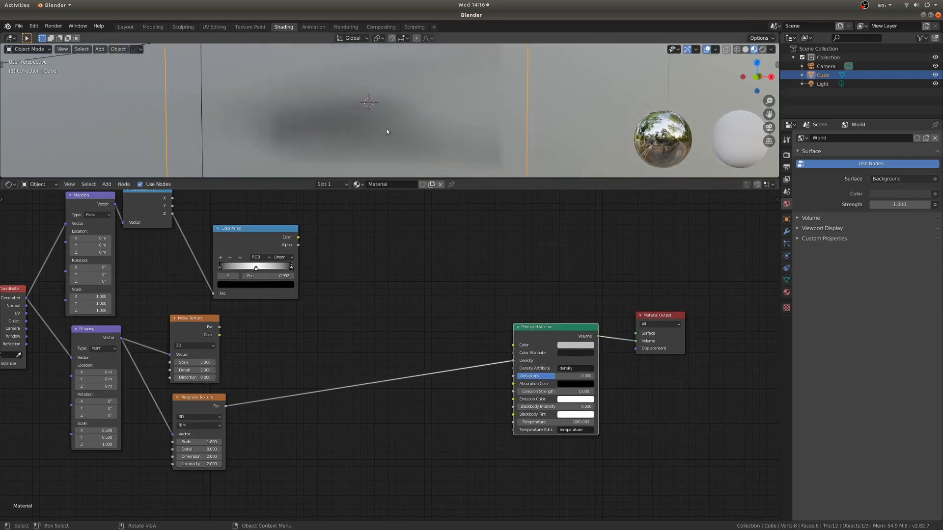
Step: Enlarge the 3D viewport and lower the Musgrave Texture's dimension to near zero
{"action": "left_click_drag", "start_coordinate": [390, 178], "coordinate": [390, 258]}
{"action": "scroll", "coordinate": [224, 445], "scroll_direction": "up", "scroll_amount": 3}
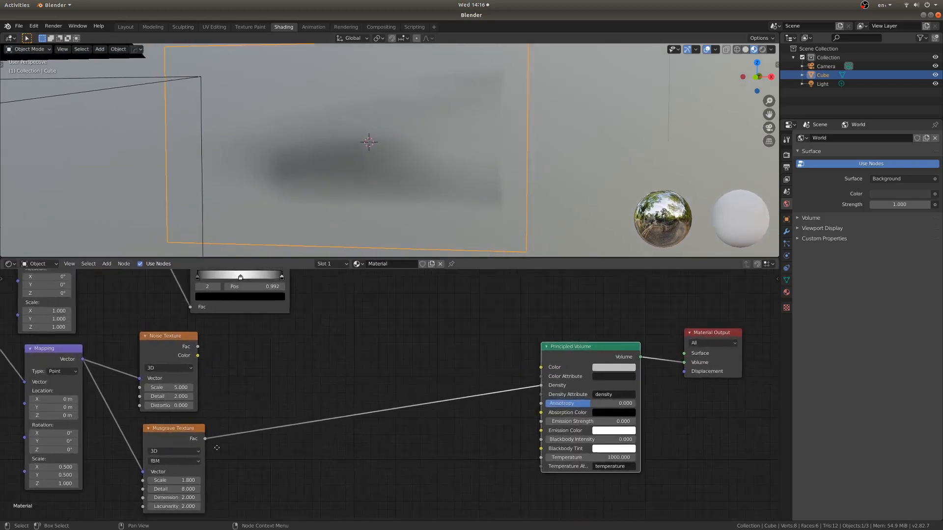
{"action": "middle_click_drag", "start_coordinate": [217, 446], "coordinate": [217, 387]}
{"action": "left_click_drag", "start_coordinate": [178, 445], "coordinate": [164, 445]}
{"action": "scroll", "coordinate": [312, 406], "scroll_direction": "down", "scroll_amount": 3}
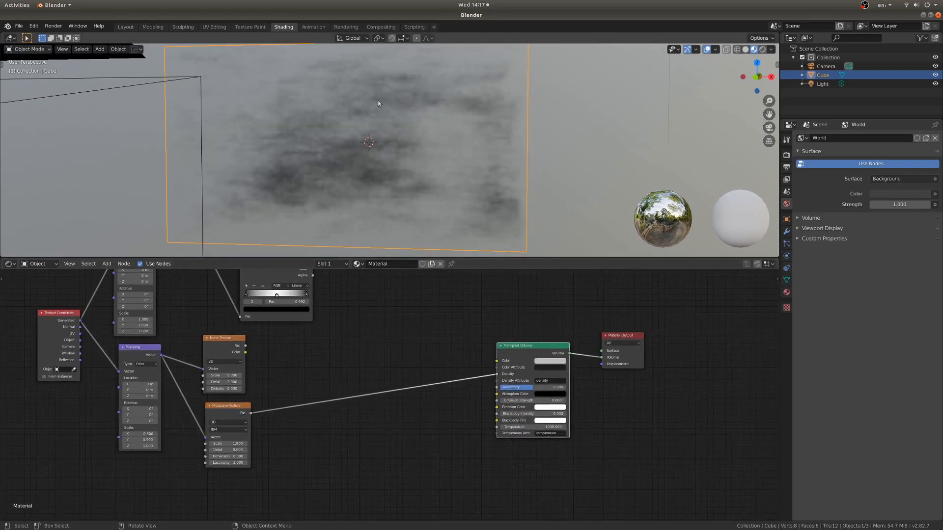
Step: Preview the Musgrave Texture's output through a Viewer on the cube and cut the Principled Volume's link to the Material Output
{"action": "middle_click_drag", "start_coordinate": [343, 123], "coordinate": [314, 221]}
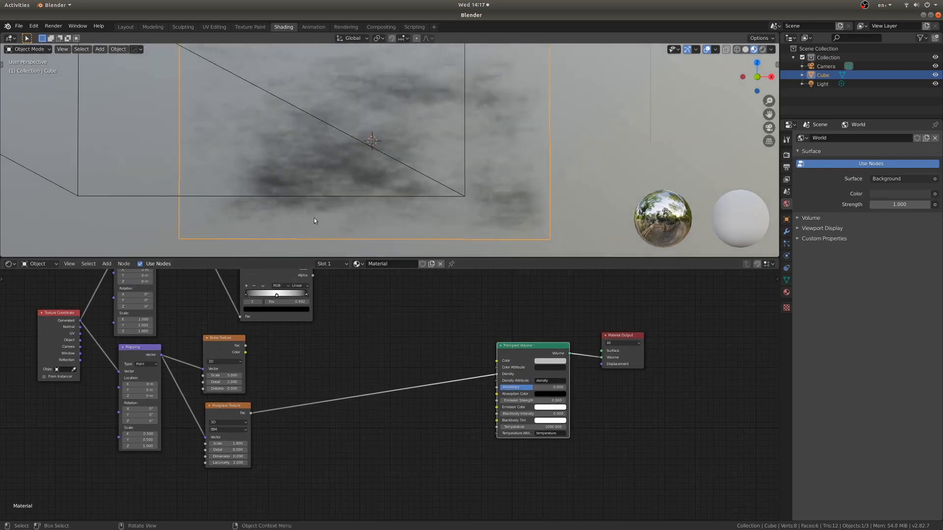
{"action": "left_click", "coordinate": [228, 406], "text": "ctrl+shift"}
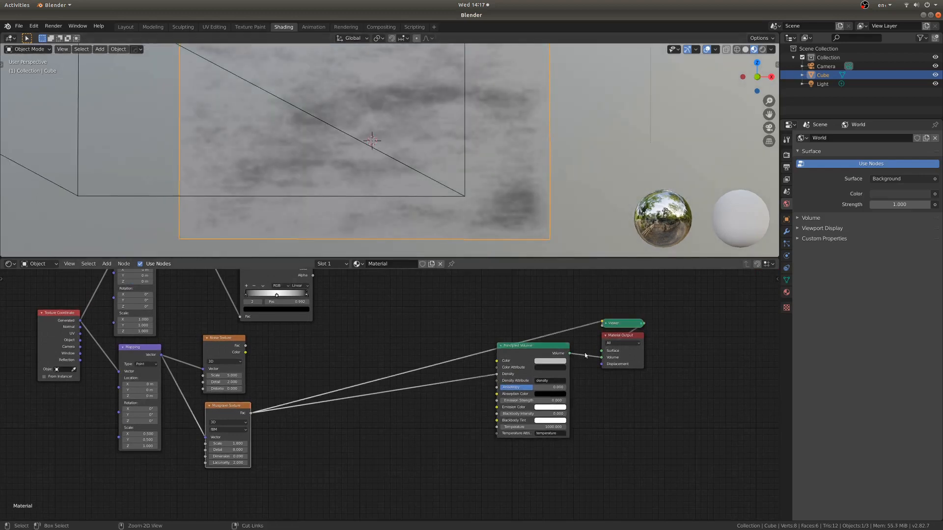
{"action": "right_click_drag", "start_coordinate": [583, 368], "coordinate": [583, 375], "text": "ctrl"}
{"action": "scroll", "coordinate": [442, 142], "scroll_direction": "down", "scroll_amount": 1}
{"action": "mouse_move", "coordinate": [466, 102]}
{"action": "middle_mouse_down"}
{"action": "mouse_move", "coordinate": [332, 176]}
{"action": "mouse_move", "coordinate": [339, 164]}
{"action": "middle_mouse_up"}
{"action": "scroll", "coordinate": [339, 164], "scroll_direction": "down", "scroll_amount": 3}
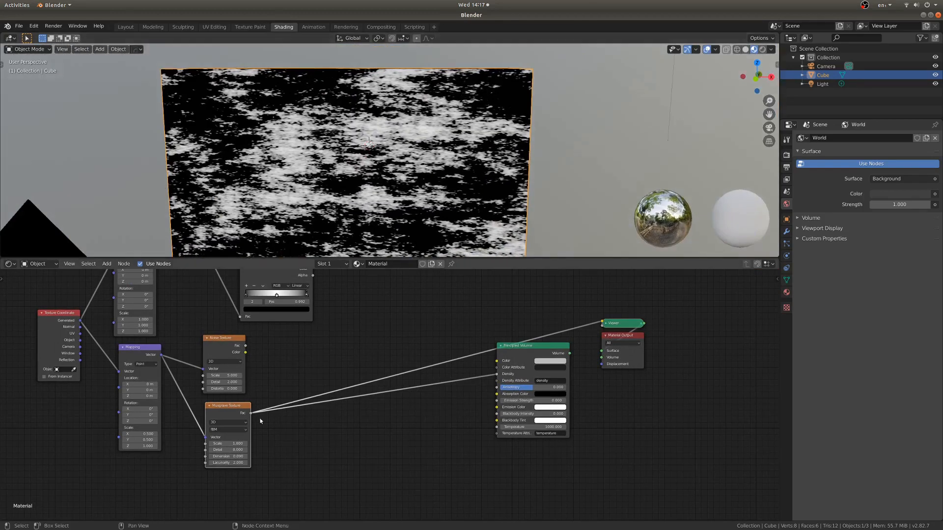
Step: Raise the Musgrave Texture's detail to 8.590 and shift the node slightly away from the Noise Texture
{"action": "scroll", "coordinate": [285, 416], "scroll_direction": "up", "scroll_amount": 2}
{"action": "scroll", "coordinate": [286, 415], "scroll_direction": "up", "scroll_amount": 1}
{"action": "left_click_drag", "start_coordinate": [162, 450], "coordinate": [172, 449]}
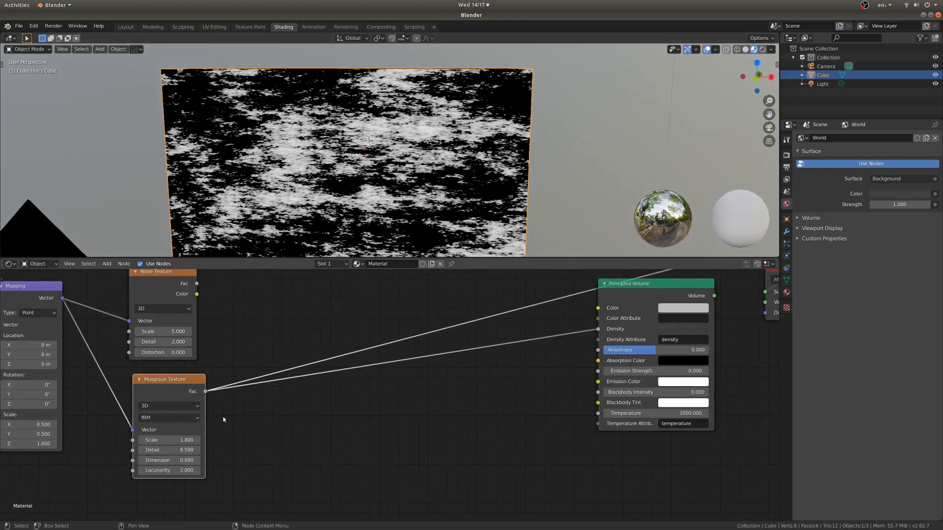
{"action": "left_click_drag", "start_coordinate": [184, 392], "coordinate": [175, 402]}
{"action": "middle_click_drag", "start_coordinate": [335, 378], "coordinate": [337, 420]}
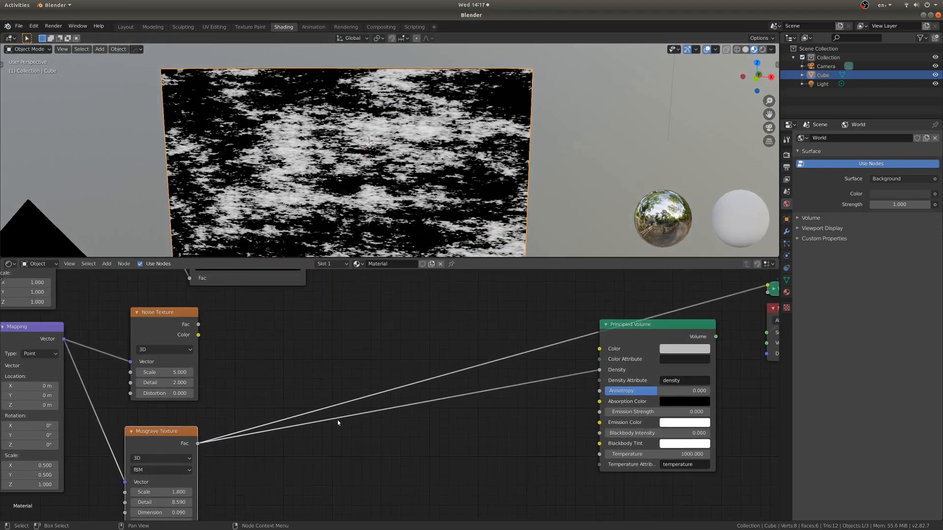
Step: Insert a Math node set to Multiply between the Musgrave Texture and the Principled Volume's Density
{"action": "key", "text": "shift+a"}
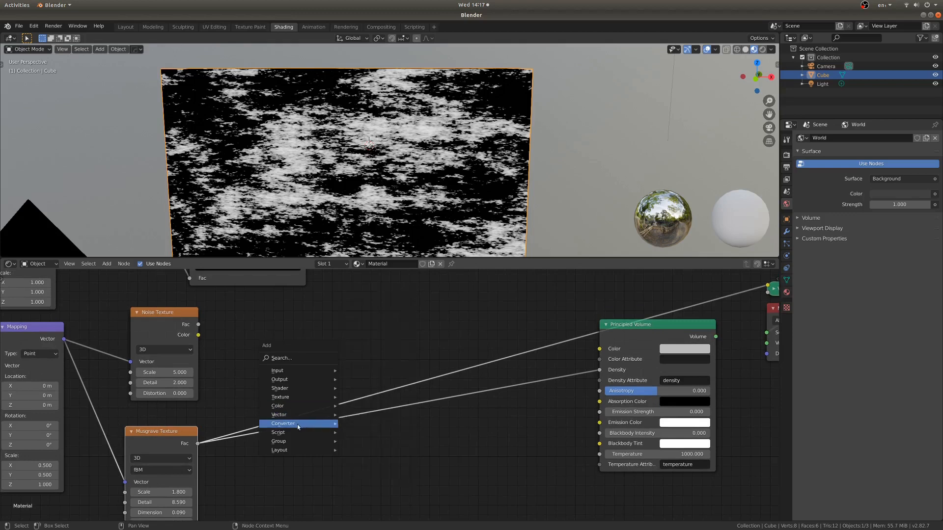
{"action": "mouse_move", "coordinate": [314, 425]}
{"action": "left_click", "coordinate": [368, 357]}
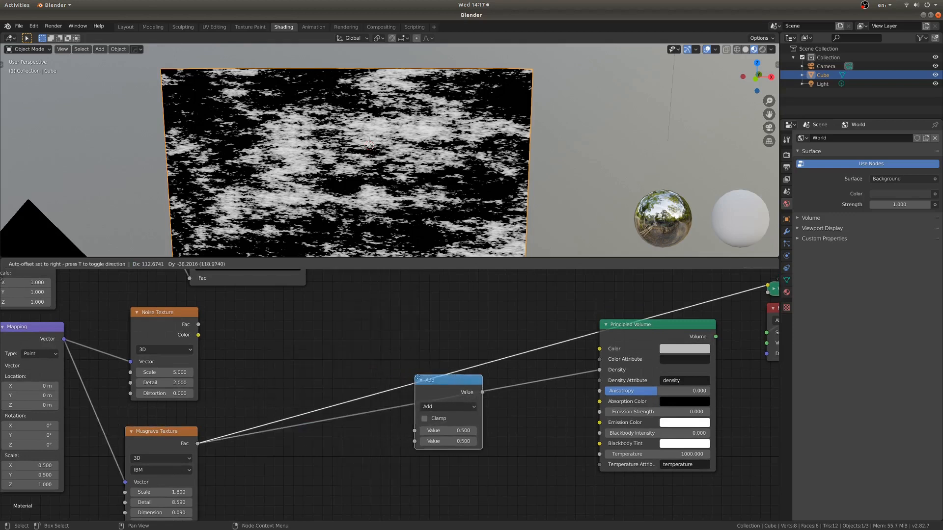
{"action": "left_click", "coordinate": [443, 408]}
{"action": "left_click", "coordinate": [447, 419]}
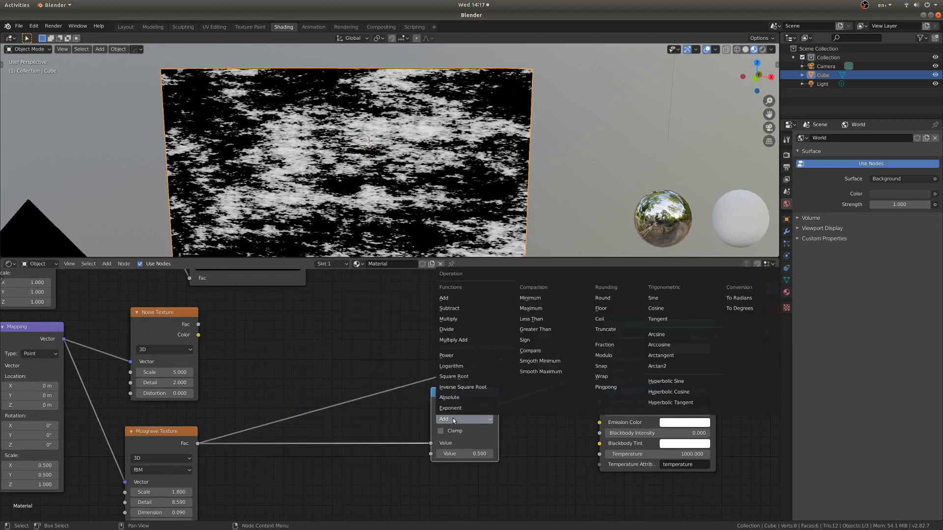
{"action": "left_click", "coordinate": [463, 320]}
{"action": "left_click_drag", "start_coordinate": [464, 388], "coordinate": [449, 335]}
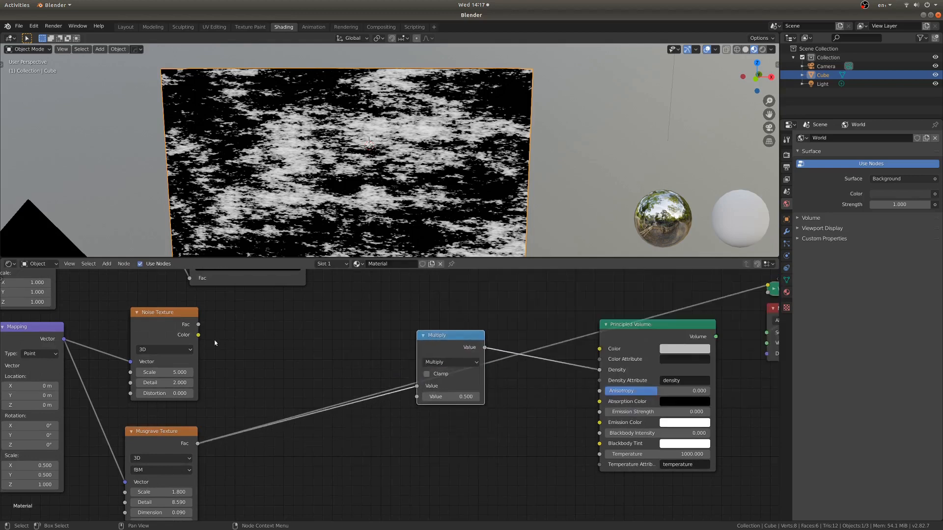
Step: Connect the Noise Texture's Fac to the Multiply node's first value, keeping the Musgrave on the second, and preview the product
{"action": "left_click_drag", "start_coordinate": [198, 325], "coordinate": [417, 386]}
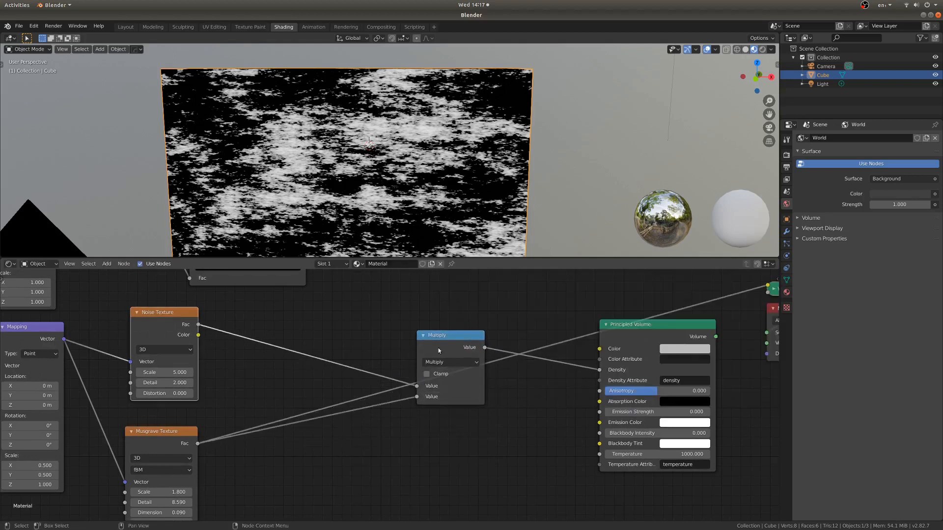
{"action": "left_click", "coordinate": [439, 335], "text": "ctrl+shift"}
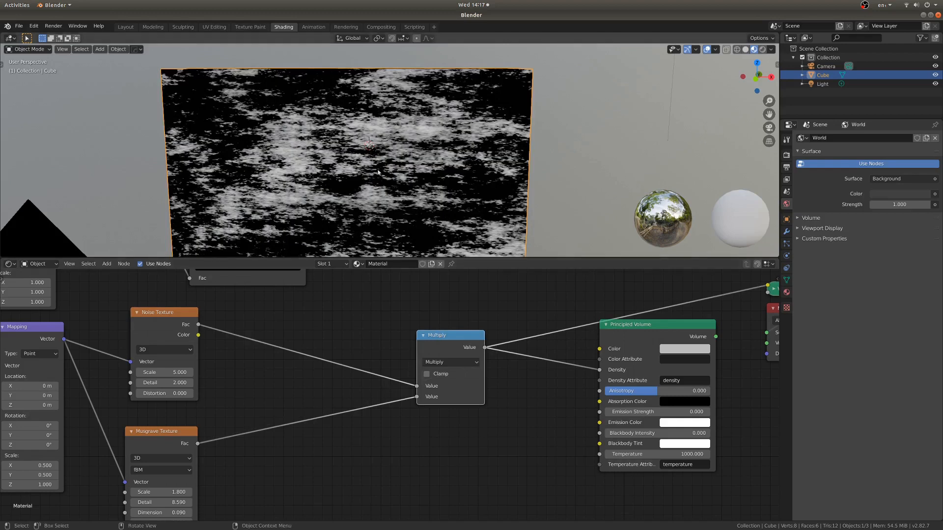
{"action": "scroll", "coordinate": [312, 315], "scroll_direction": "down", "scroll_amount": 2}
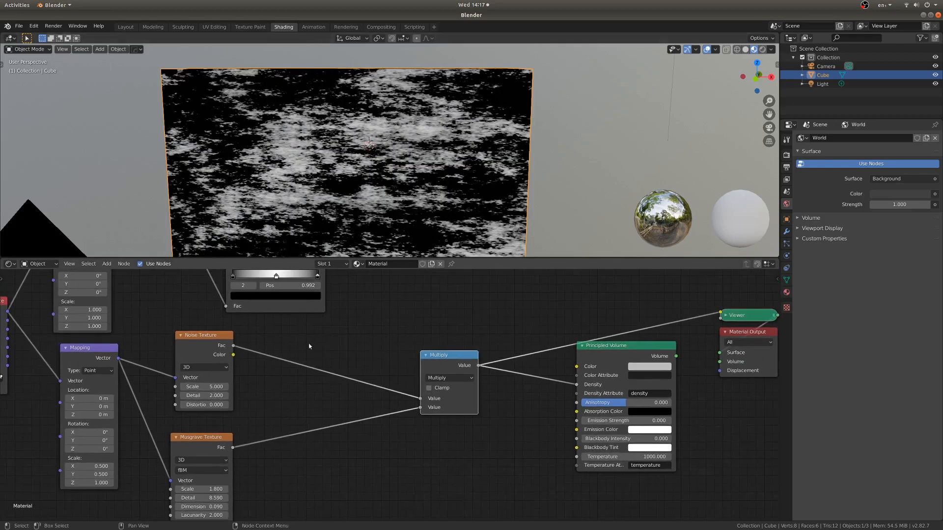
Step: Insert a ColorRamp between the Musgrave Texture and Multiply, preview it, and tighten its contrast with the white stop at 0.561
{"action": "left_click", "coordinate": [209, 437], "text": "ctrl+shift"}
{"action": "key", "text": "shift+a"}
{"action": "mouse_move", "coordinate": [337, 465]}
{"action": "left_click", "coordinate": [388, 350]}
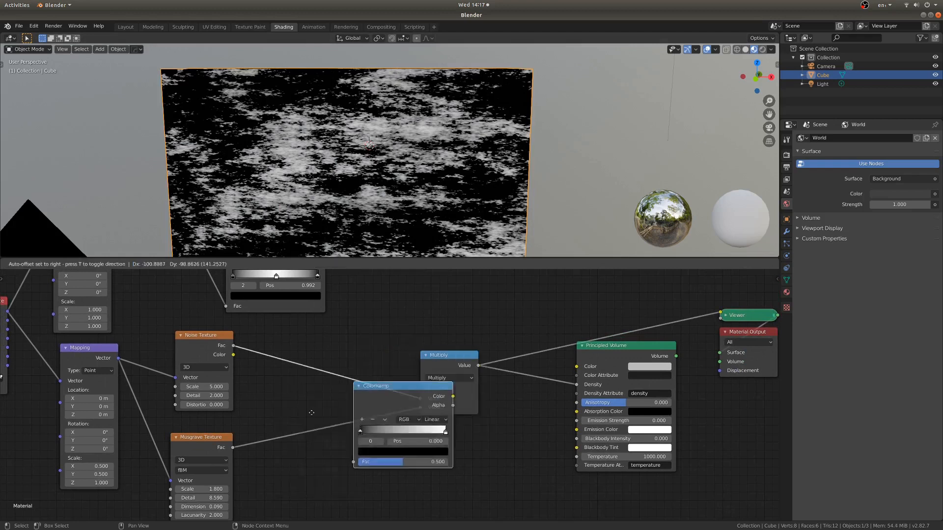
{"action": "left_click", "coordinate": [290, 463]}
{"action": "left_click", "coordinate": [302, 439], "text": "ctrl+shift"}
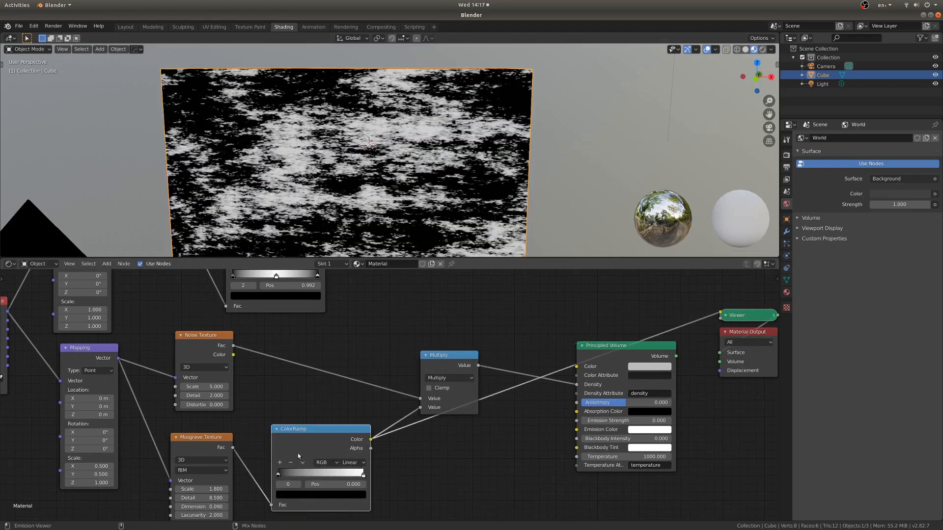
{"action": "left_click_drag", "start_coordinate": [283, 472], "coordinate": [320, 477]}
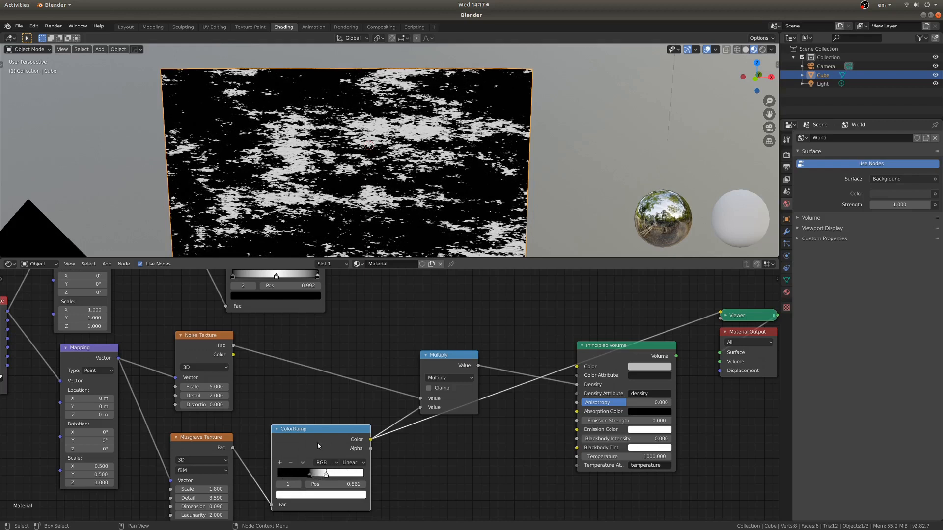
Step: Duplicate the ColorRamp onto the Noise Texture's link to Multiply, preview it, and move its black stop to 0.454
{"action": "left_click_drag", "start_coordinate": [312, 441], "coordinate": [305, 452]}
{"action": "key", "text": "shift+d"}
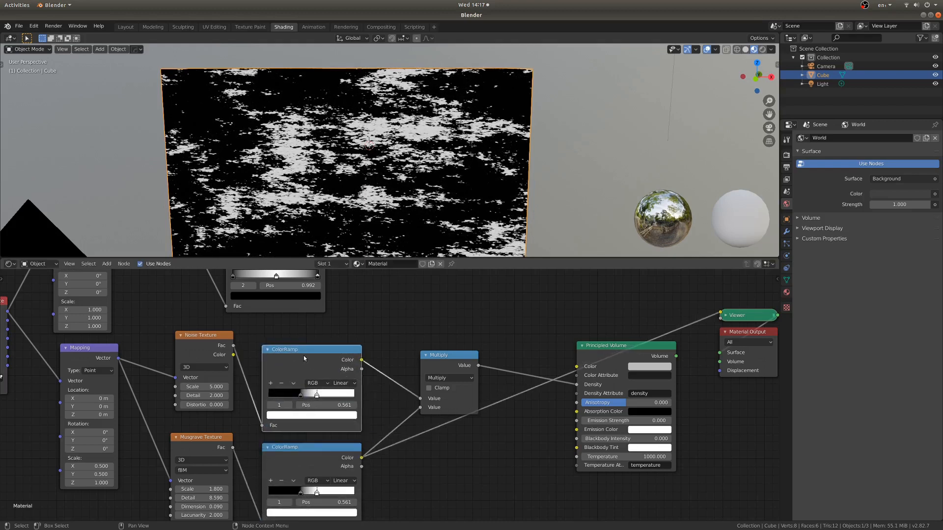
{"action": "left_click", "coordinate": [311, 355]}
{"action": "left_click", "coordinate": [311, 355], "text": "ctrl+shift"}
{"action": "left_click_drag", "start_coordinate": [305, 395], "coordinate": [315, 401]}
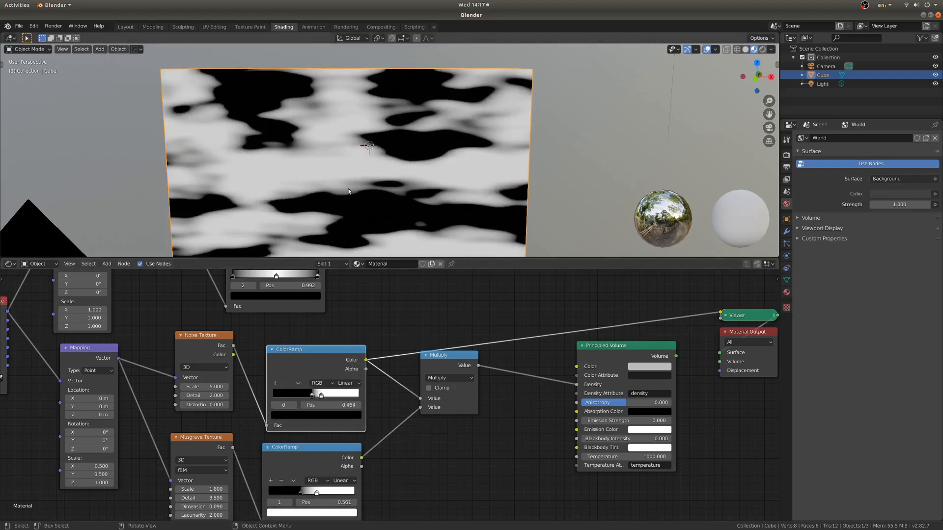
Step: Preview the Multiply node's combined noise and Musgrave pattern on the cube
{"action": "left_click", "coordinate": [440, 358], "text": "ctrl+shift"}
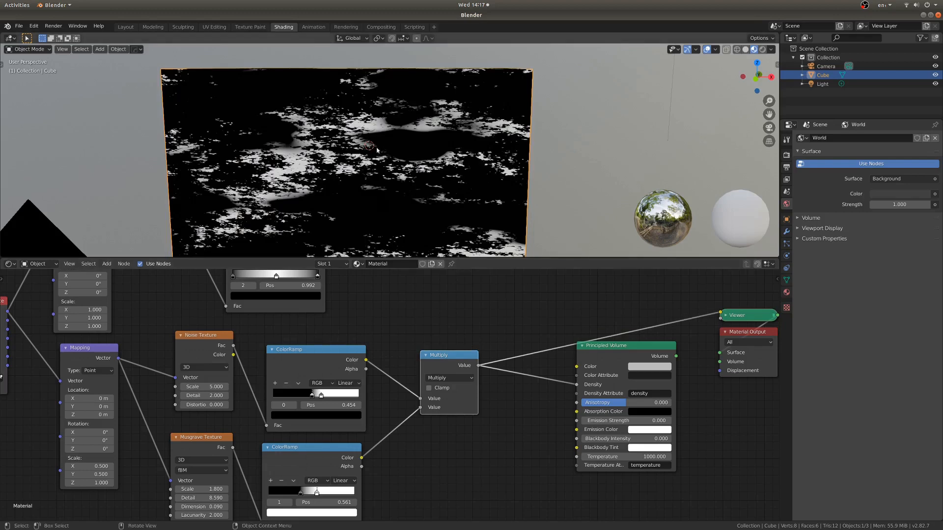
{"action": "middle_click_drag", "start_coordinate": [377, 150], "coordinate": [305, 182]}
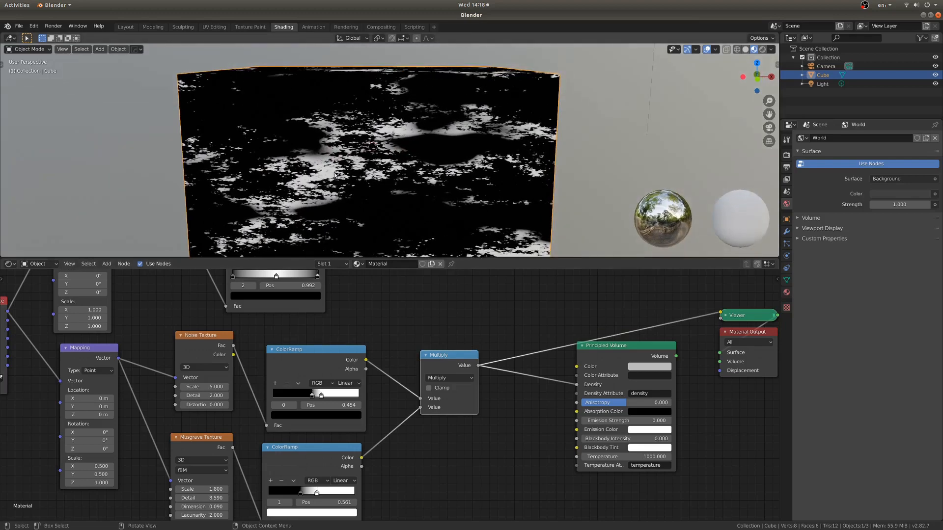
{"action": "scroll", "coordinate": [344, 167], "scroll_direction": "down", "scroll_amount": 2}
{"action": "scroll", "coordinate": [434, 383], "scroll_direction": "down", "scroll_amount": 2}
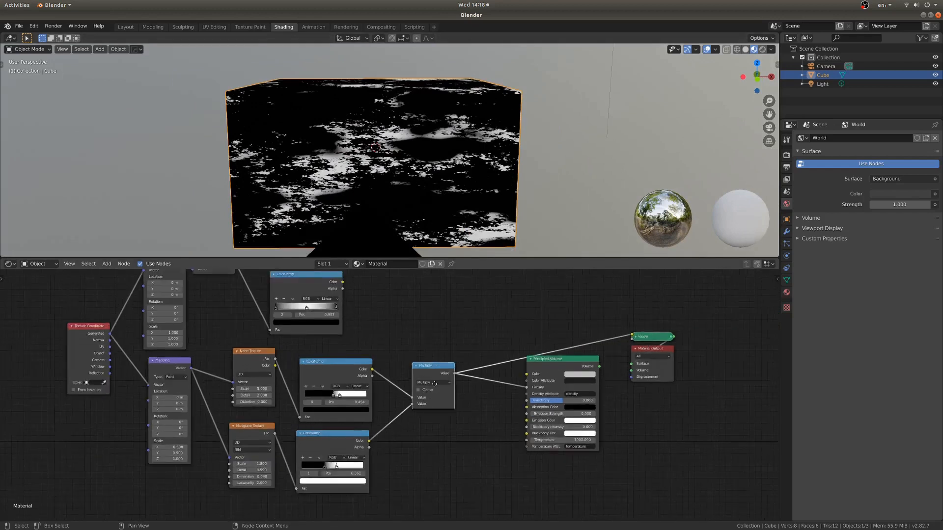
Step: Move the Principled Volume, Viewer and Material Output nodes farther from the Multiply node to make room in between
{"action": "scroll", "coordinate": [282, 393], "scroll_direction": "up", "scroll_amount": 3}
{"action": "key", "text": "g"}
{"action": "middle_click_drag", "start_coordinate": [435, 383], "coordinate": [281, 398]}
{"action": "left_click", "coordinate": [300, 382]}
{"action": "scroll", "coordinate": [314, 377], "scroll_direction": "down", "scroll_amount": 5}
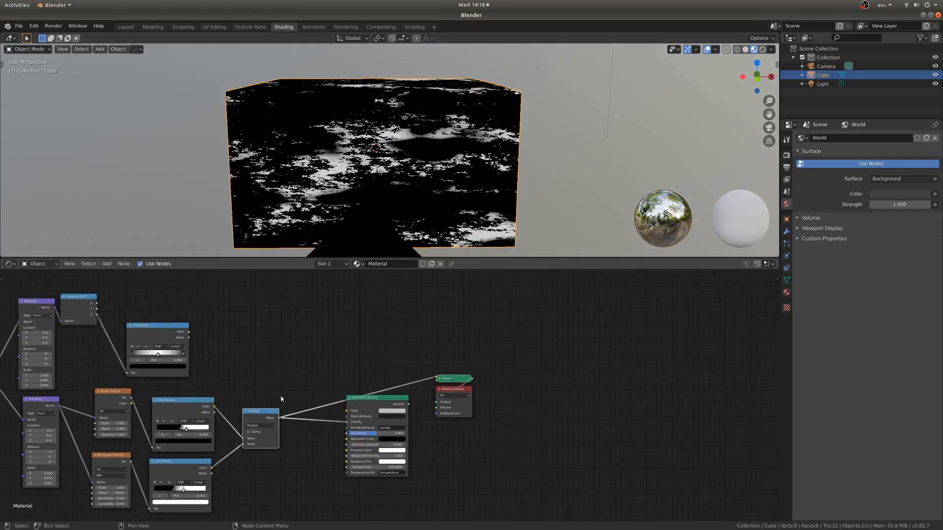
{"action": "left_click_drag", "start_coordinate": [363, 403], "coordinate": [372, 398]}
{"action": "left_click_drag", "start_coordinate": [360, 329], "coordinate": [524, 491]}
{"action": "key", "text": "g"}
{"action": "left_click", "coordinate": [513, 432]}
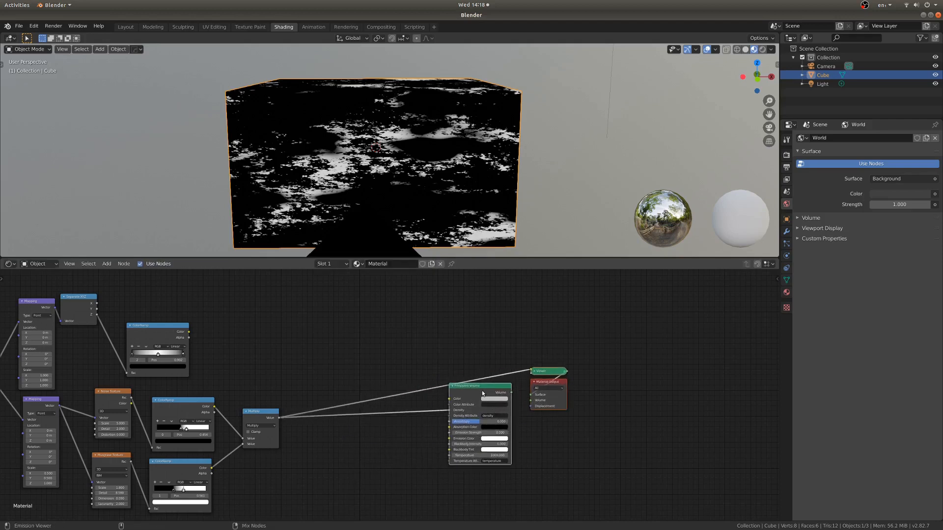
Step: Reconnect the Principled Volume to the output, duplicate Multiply before its Density, and feed the height ColorRamp into the duplicate
{"action": "left_click", "coordinate": [482, 392], "text": "ctrl+shift"}
{"action": "left_click_drag", "start_coordinate": [249, 413], "coordinate": [244, 409]}
{"action": "key", "text": "shift+d"}
{"action": "left_click", "coordinate": [343, 390]}
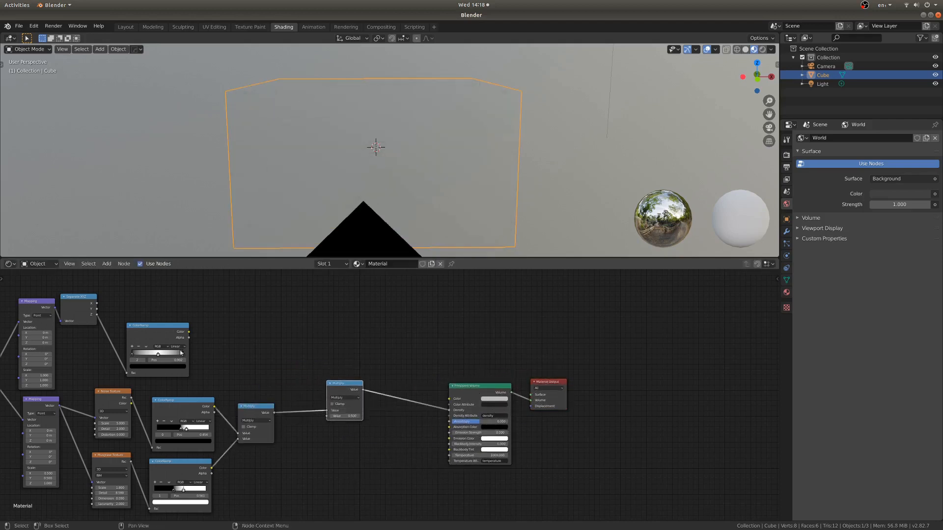
{"action": "mouse_move", "coordinate": [170, 334]}
{"action": "left_mouse_down"}
{"action": "mouse_move", "coordinate": [194, 334]}
{"action": "mouse_move", "coordinate": [319, 410]}
{"action": "mouse_move", "coordinate": [343, 381]}
{"action": "left_mouse_up"}
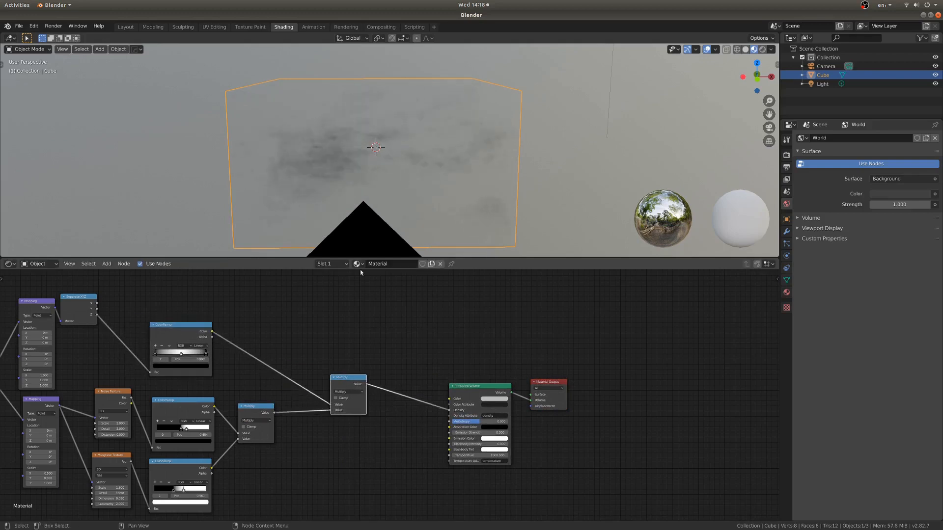
Step: Switch the viewport to solid shading and reset the light's location to the world origin inside the cube
{"action": "middle_click_drag", "start_coordinate": [381, 191], "coordinate": [386, 170]}
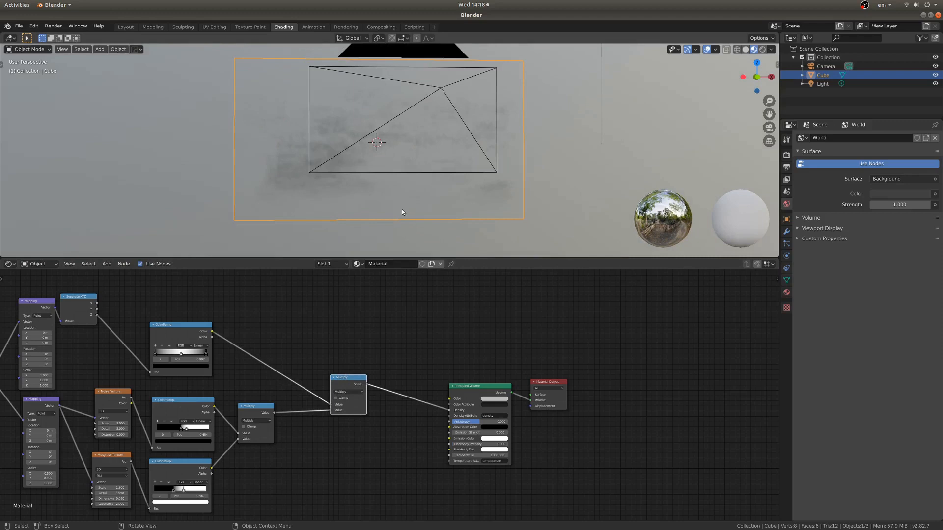
{"action": "key", "text": "KP_0"}
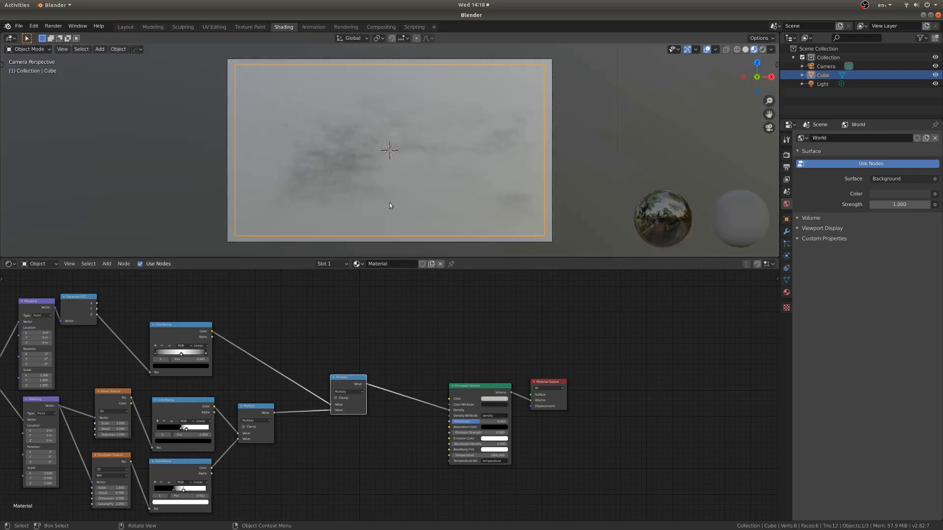
{"action": "mouse_move", "coordinate": [415, 183]}
{"action": "middle_mouse_down"}
{"action": "mouse_move", "coordinate": [526, 131]}
{"action": "mouse_move", "coordinate": [511, 146]}
{"action": "mouse_move", "coordinate": [484, 147]}
{"action": "middle_mouse_up"}
{"action": "key", "text": "z"}
{"action": "left_click", "coordinate": [387, 187]}
{"action": "scroll", "coordinate": [407, 167], "scroll_direction": "down", "scroll_amount": 3}
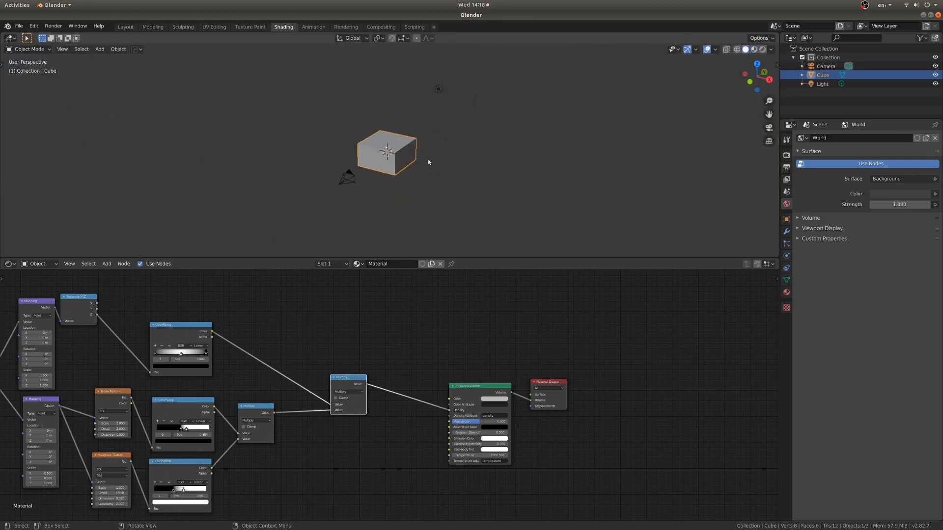
{"action": "left_click", "coordinate": [430, 101]}
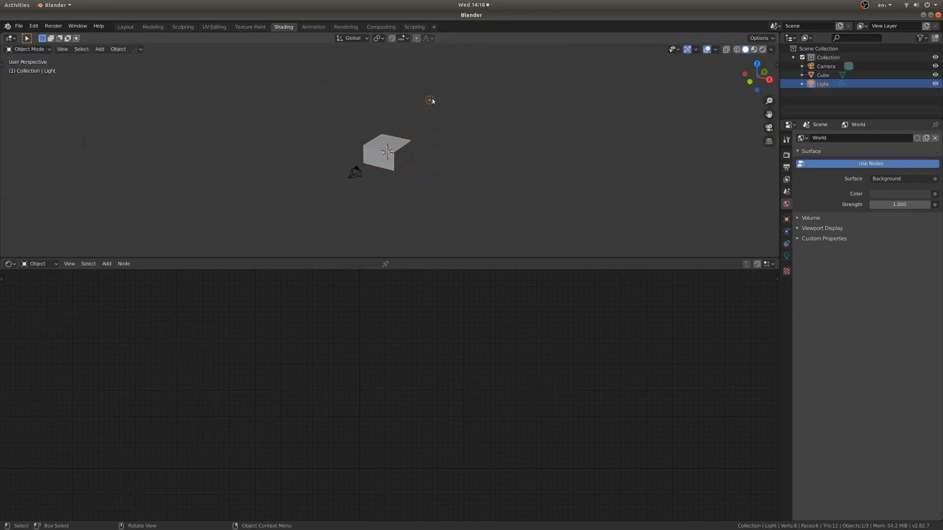
{"action": "key", "text": "alt+g"}
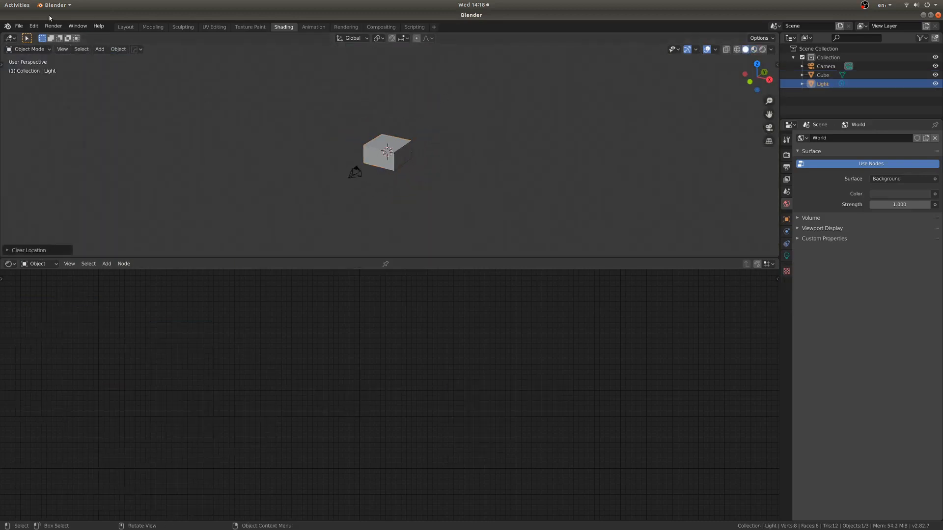
Step: Switch to the Layout workspace and show the camera view with rendered shading
{"action": "left_click", "coordinate": [126, 28]}
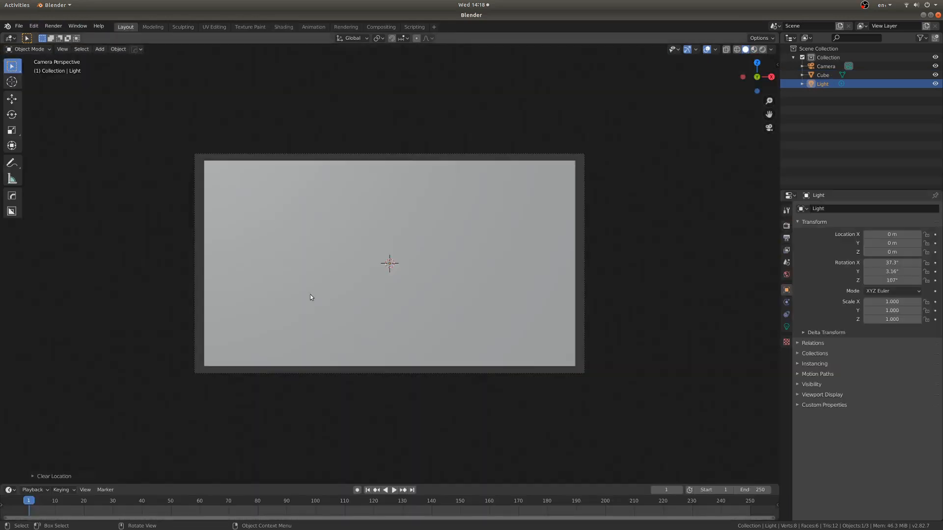
{"action": "key", "text": "z"}
{"action": "left_click", "coordinate": [383, 309]}
{"action": "scroll", "coordinate": [400, 258], "scroll_direction": "up", "scroll_amount": 1}
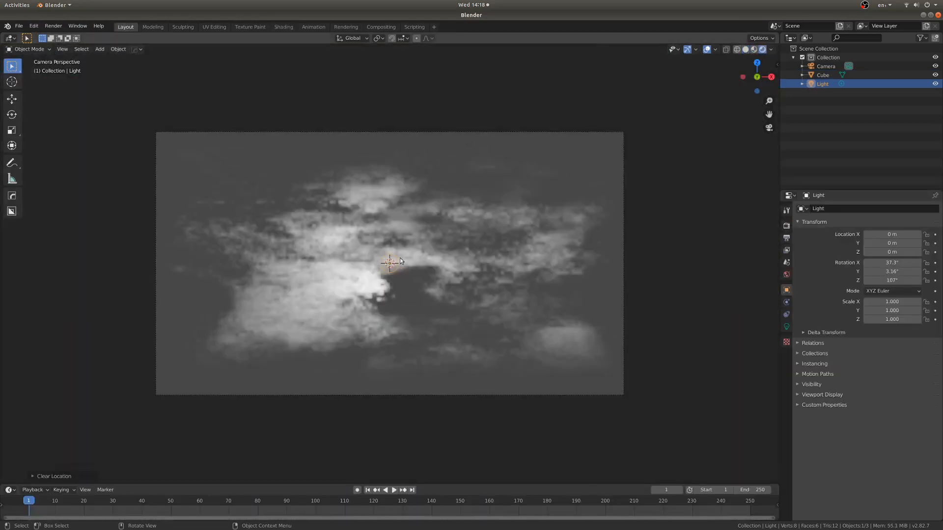
Step: Make the render's film background transparent in the Eevee settings
{"action": "left_click", "coordinate": [787, 226]}
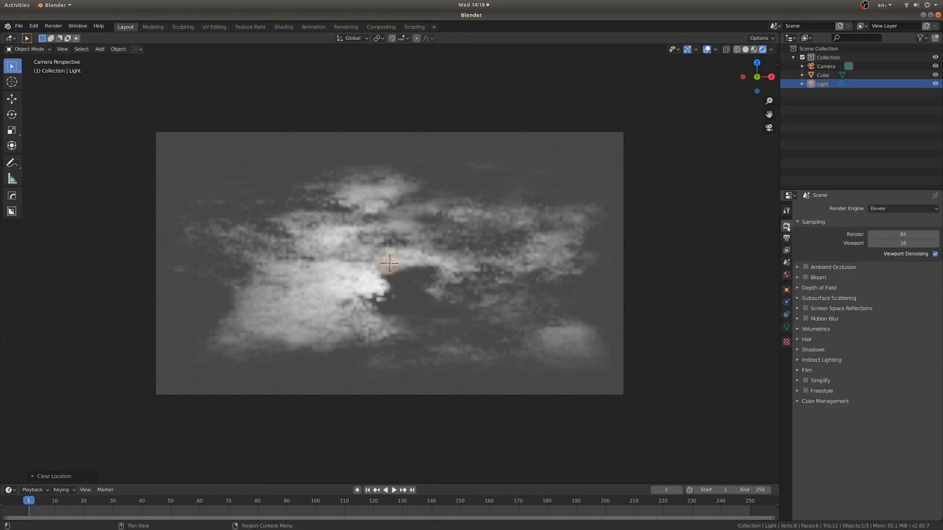
{"action": "left_click", "coordinate": [807, 370]}
{"action": "left_click", "coordinate": [926, 392]}
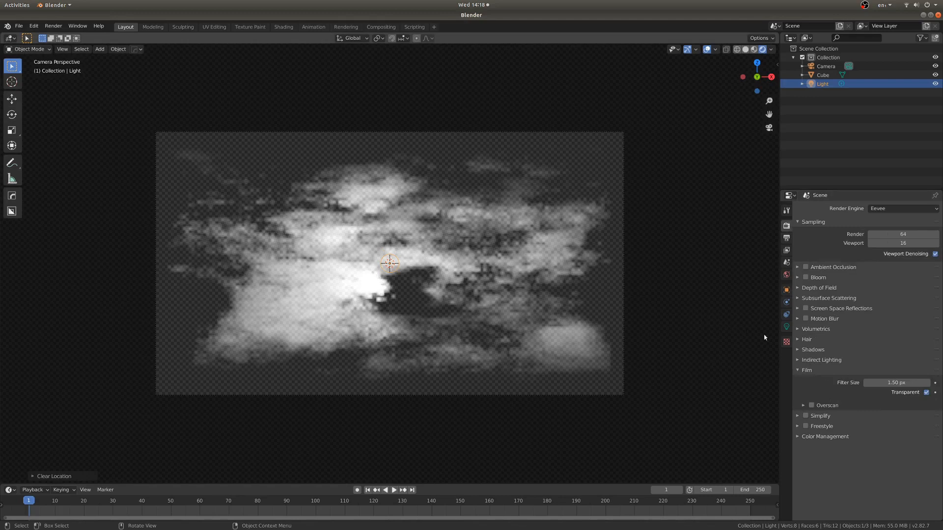
Step: Set the Eevee volumetrics tile size to 2px
{"action": "left_click", "coordinate": [815, 329]}
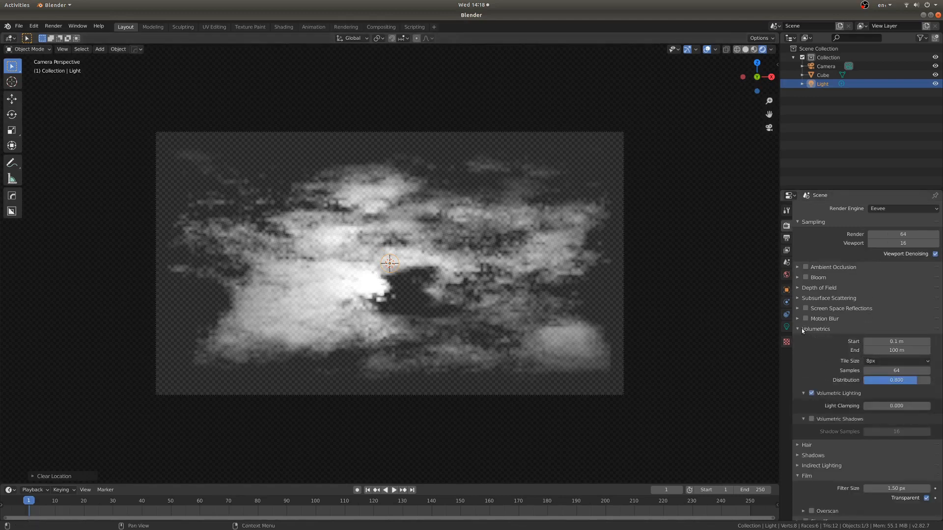
{"action": "left_click", "coordinate": [895, 360]}
{"action": "left_click", "coordinate": [894, 370]}
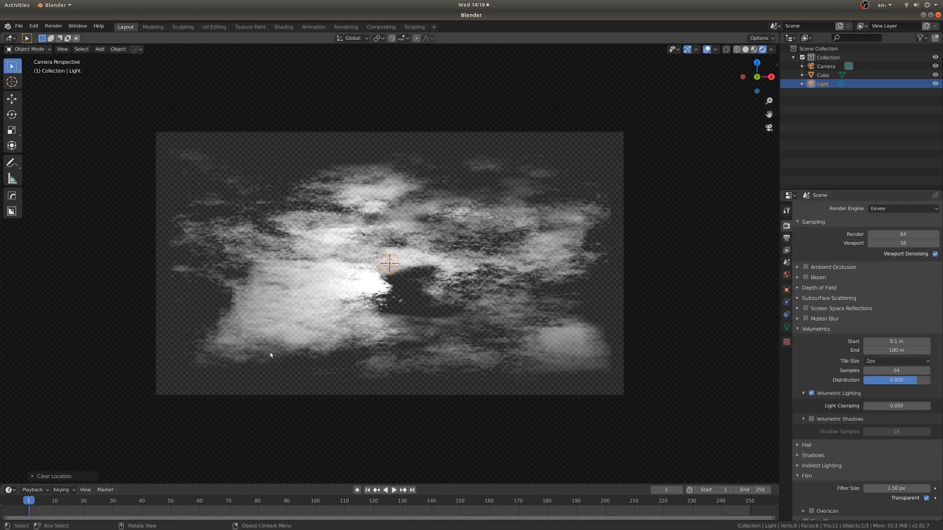
Step: Switch the viewport to solid shading and render the camera image to inspect the clouds on the transparent background
{"action": "scroll", "coordinate": [353, 313], "scroll_direction": "up", "scroll_amount": 3}
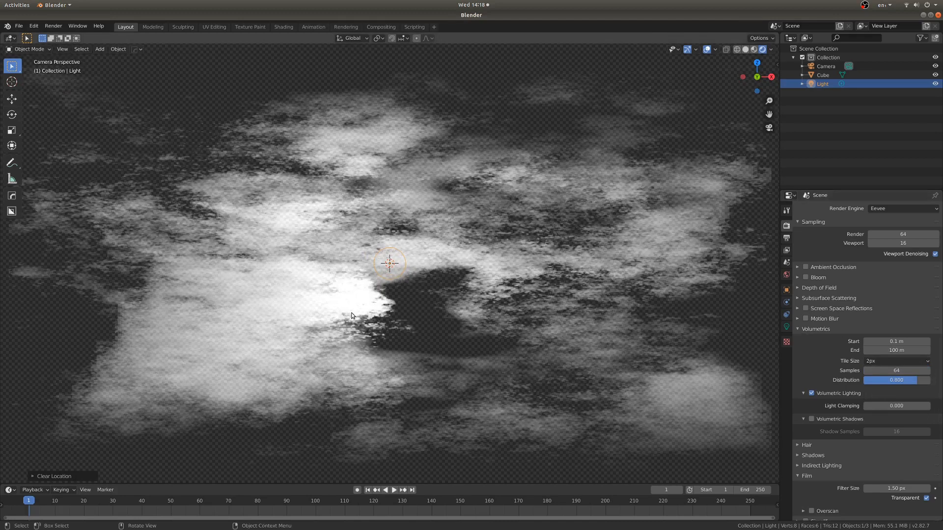
{"action": "scroll", "coordinate": [352, 313], "scroll_direction": "down", "scroll_amount": 3}
{"action": "key", "text": "z"}
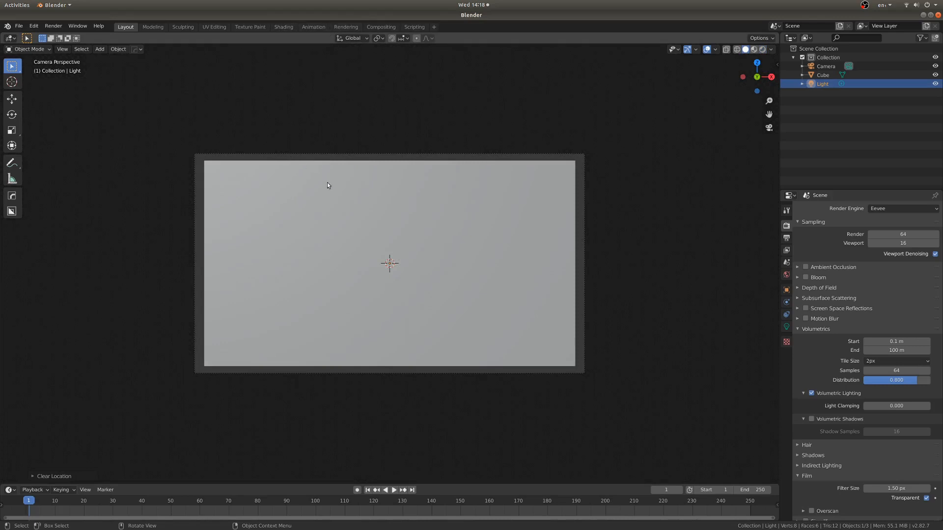
{"action": "key", "text": "F12"}
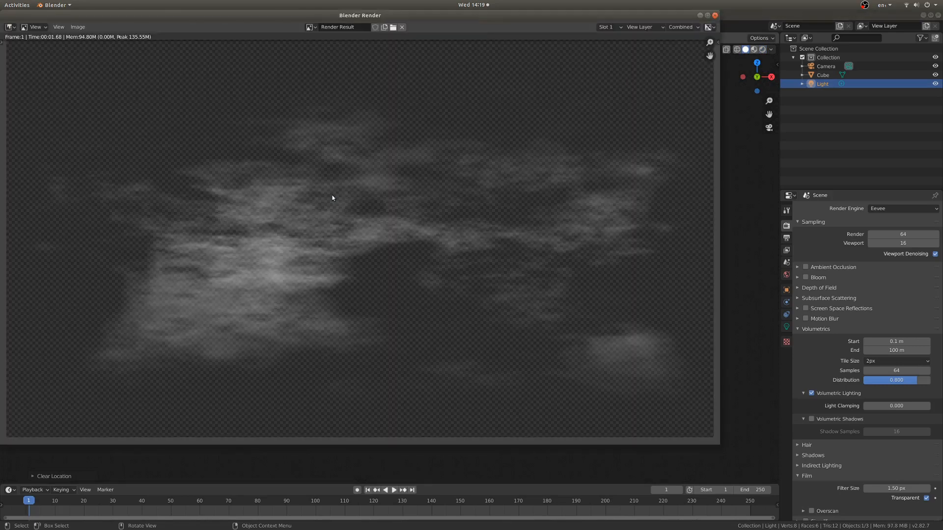
{"action": "scroll", "coordinate": [332, 196], "scroll_direction": "down", "scroll_amount": 3}
{"action": "scroll", "coordinate": [332, 195], "scroll_direction": "up", "scroll_amount": 2}
{"action": "middle_click_drag", "start_coordinate": [328, 215], "coordinate": [365, 196]}
{"action": "scroll", "coordinate": [364, 195], "scroll_direction": "down", "scroll_amount": 1}
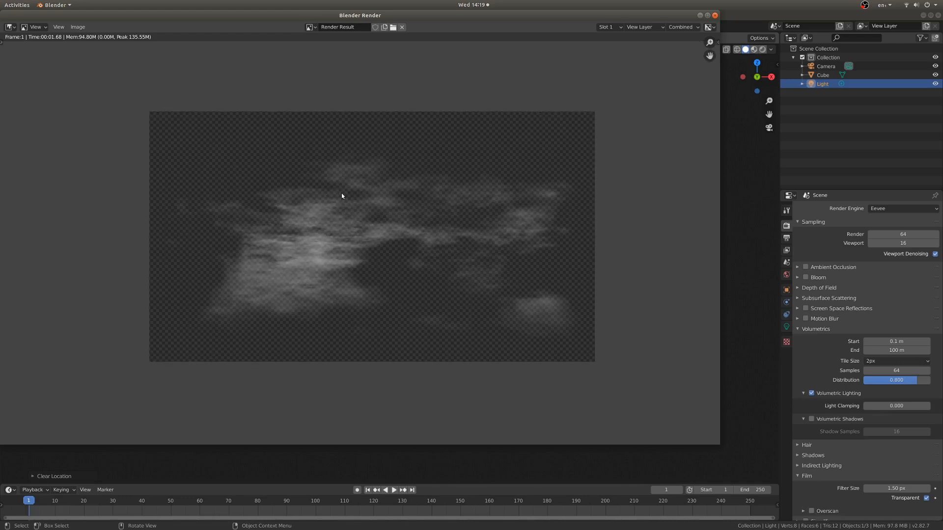
Step: Open the save dialog for the rendered image, cancel it and close the render window
{"action": "key", "text": "shift+alt+s"}
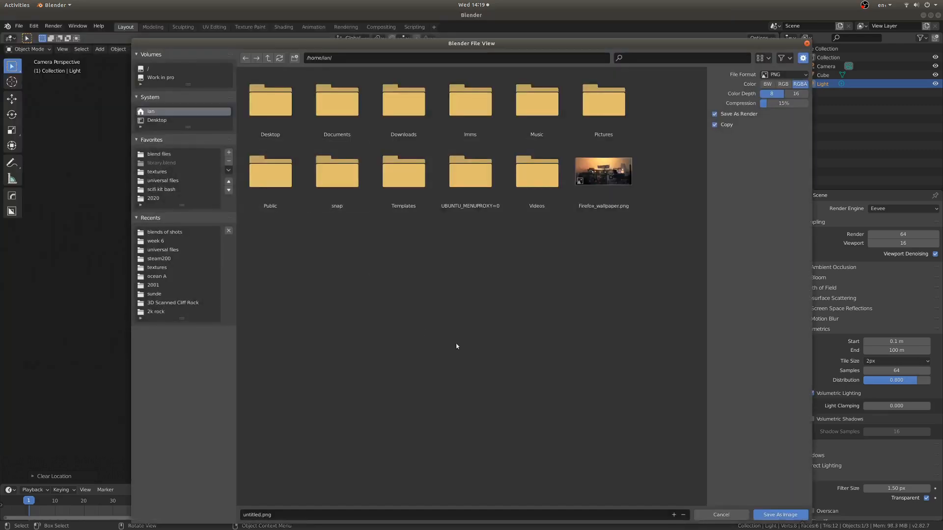
{"action": "key", "text": "Escape"}
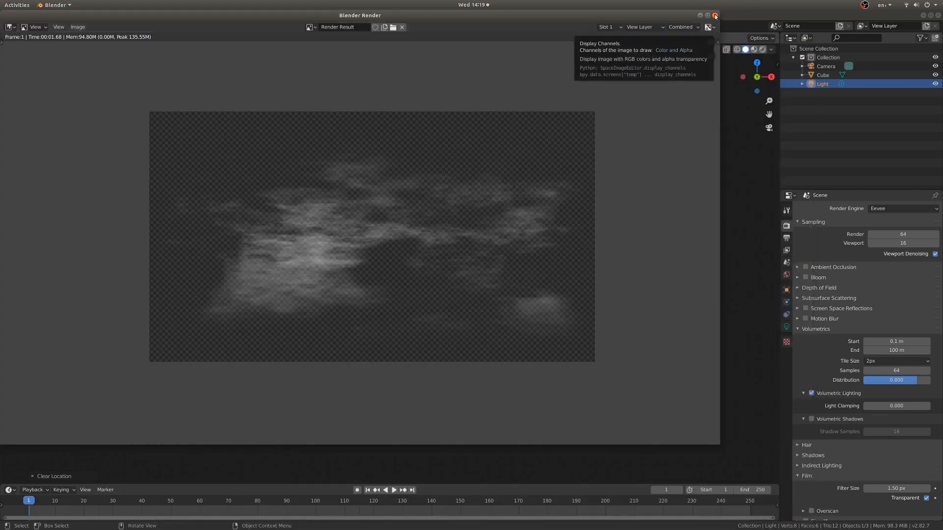
{"action": "left_click", "coordinate": [715, 16]}
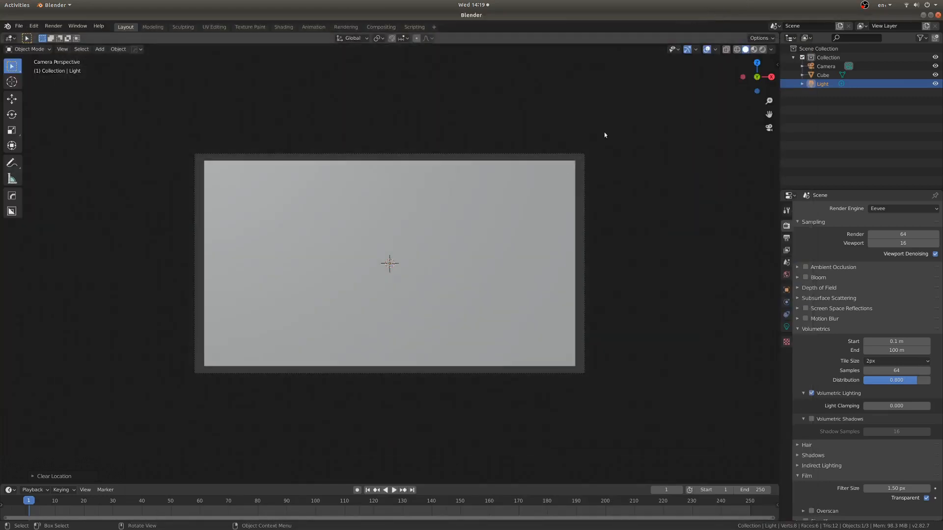
Step: Switch to the Shading workspace, select the cube and set its material's Musgrave Texture node to 4D
{"action": "left_click", "coordinate": [283, 27]}
{"action": "left_click", "coordinate": [390, 164]}
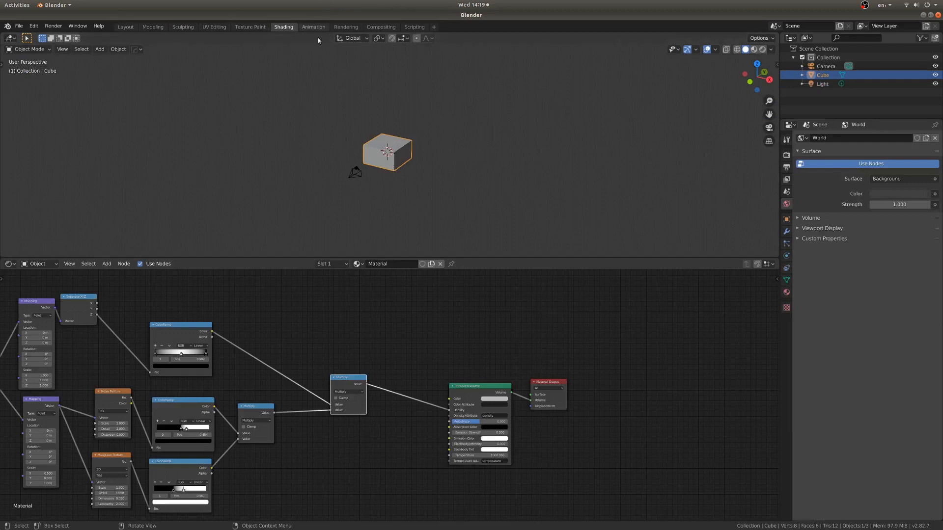
{"action": "scroll", "coordinate": [364, 180], "scroll_direction": "up", "scroll_amount": 5}
{"action": "middle_click_drag", "start_coordinate": [223, 374], "coordinate": [489, 307]}
{"action": "scroll", "coordinate": [370, 387], "scroll_direction": "up", "scroll_amount": 7}
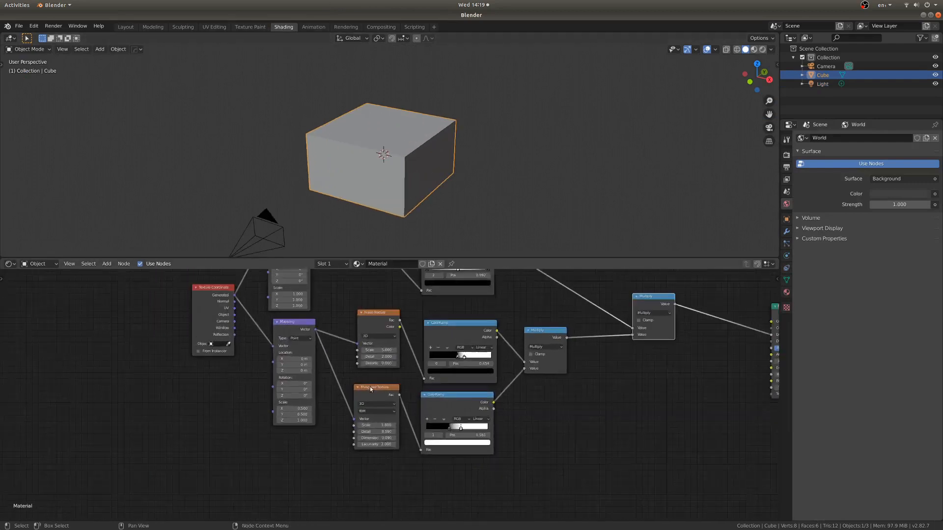
{"action": "left_click", "coordinate": [364, 409]}
{"action": "left_click", "coordinate": [357, 448]}
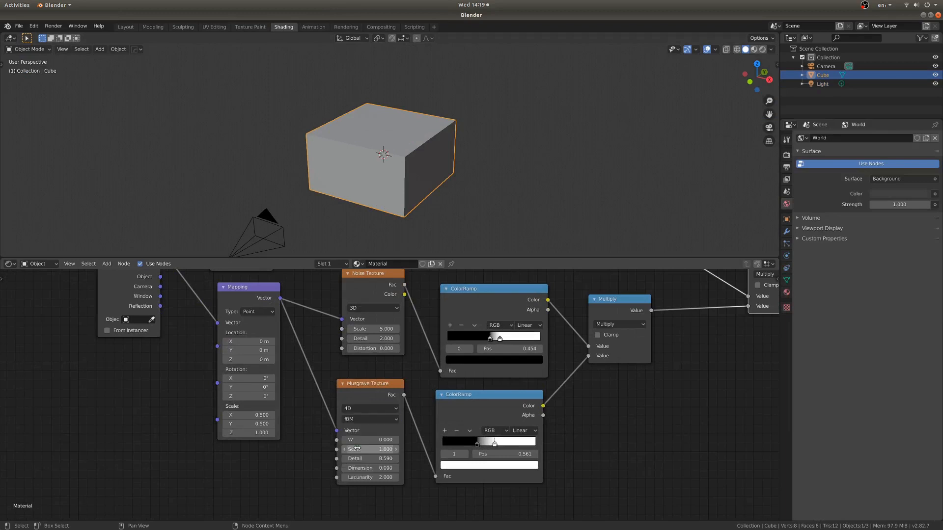
{"action": "scroll", "coordinate": [354, 450], "scroll_direction": "up", "scroll_amount": 2}
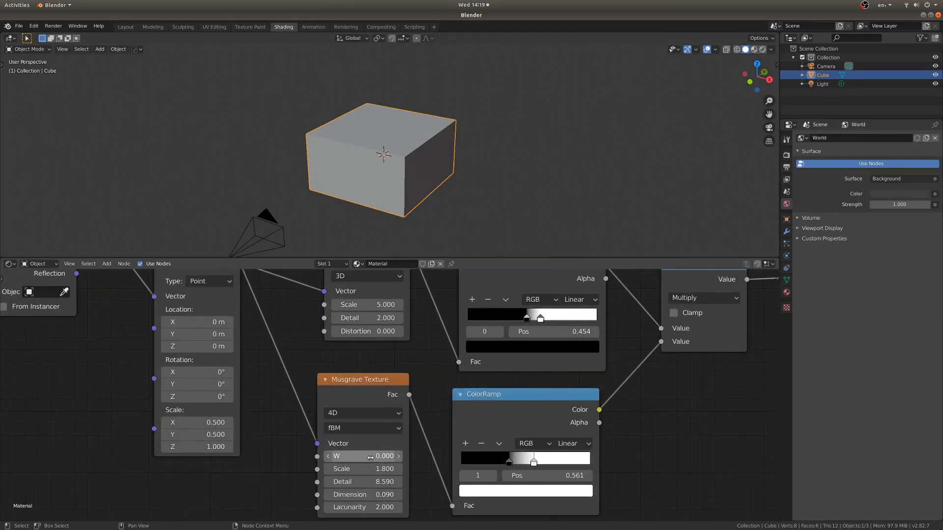
Step: Show the camera view with rendered shading and set the Musgrave Texture's W value to 0.850
{"action": "key", "text": "z"}
{"action": "left_click", "coordinate": [443, 89]}
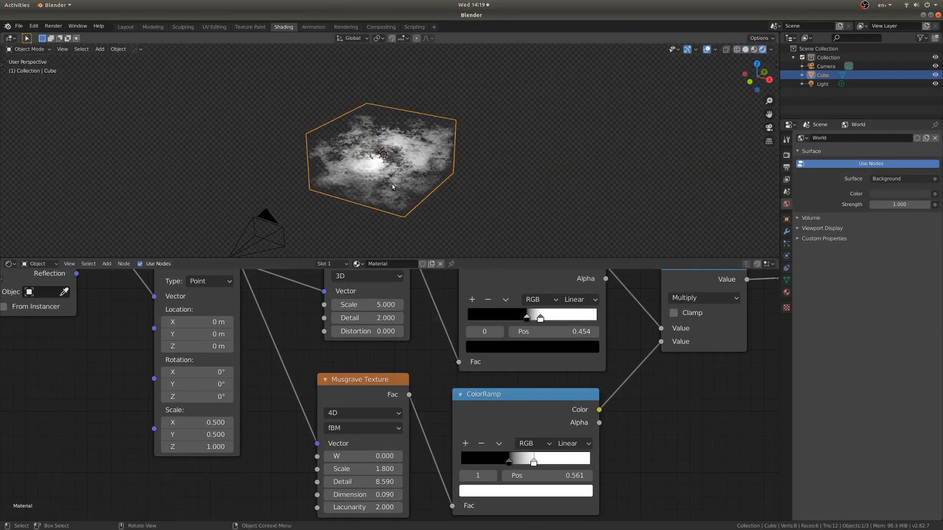
{"action": "key", "text": "KP_0"}
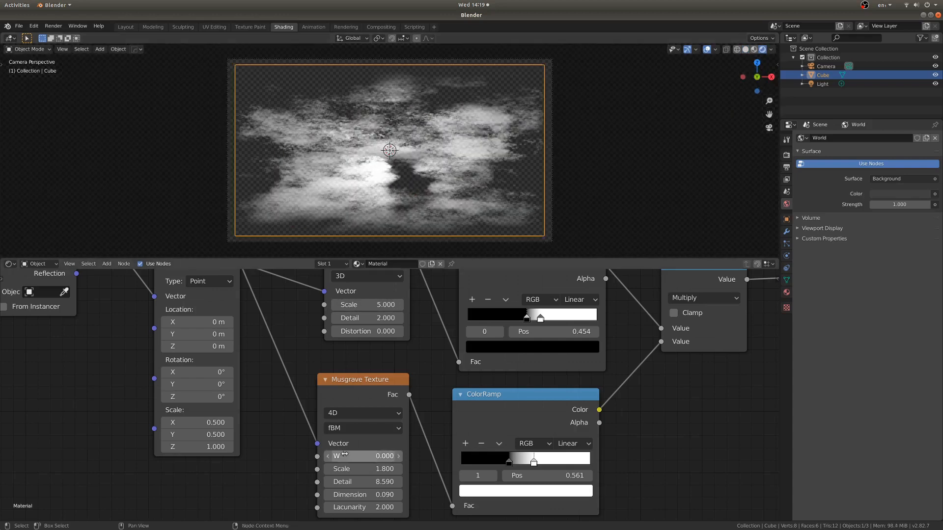
{"action": "mouse_move", "coordinate": [361, 456]}
{"action": "left_mouse_down"}
{"action": "mouse_move", "coordinate": [479, 456]}
{"action": "mouse_move", "coordinate": [370, 456]}
{"action": "left_mouse_up"}
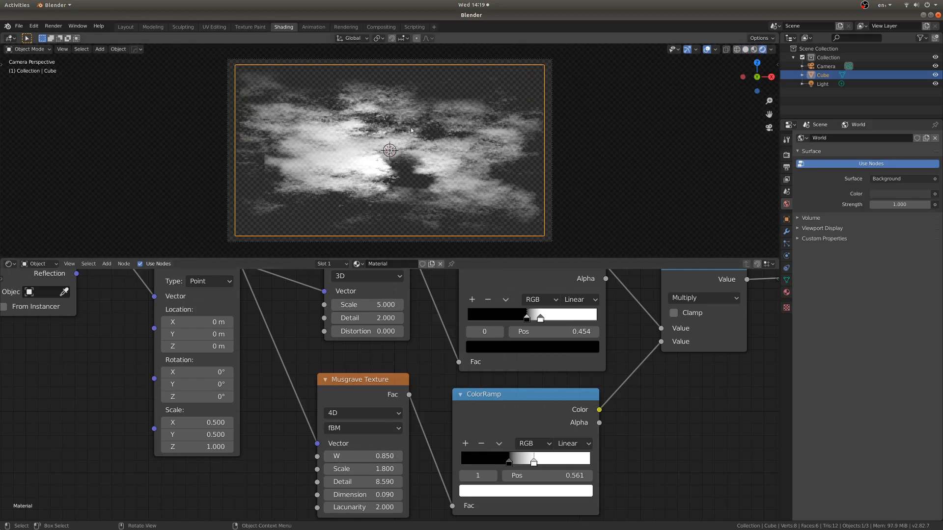
Step: Set the Noise Texture node to 4D with a W value of 3.200
{"action": "scroll", "coordinate": [390, 359], "scroll_direction": "up", "scroll_amount": 2, "text": "shift"}
{"action": "left_click", "coordinate": [361, 314]}
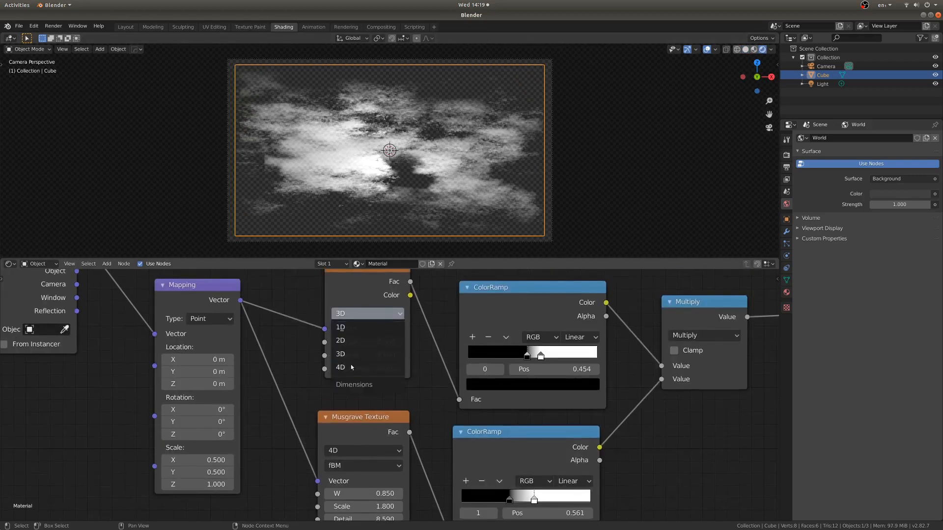
{"action": "left_click", "coordinate": [351, 364]}
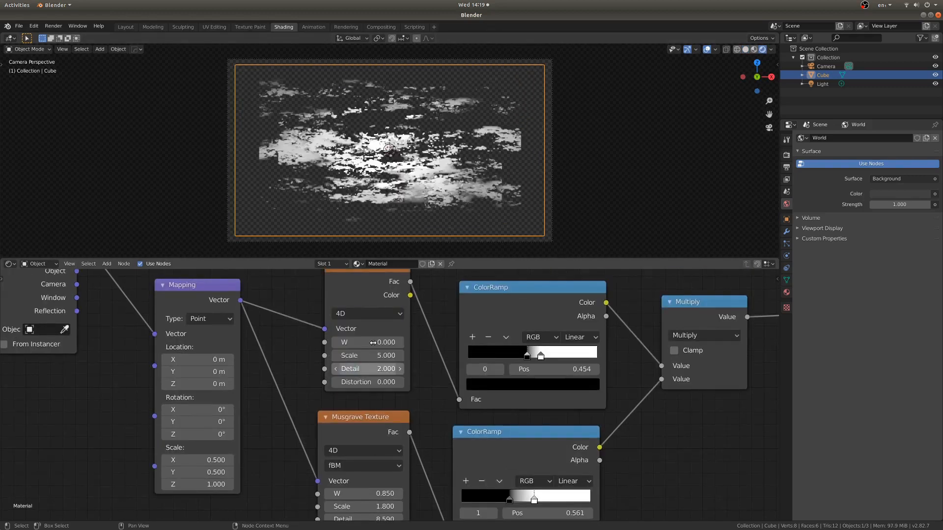
{"action": "left_click_drag", "start_coordinate": [372, 343], "coordinate": [370, 335]}
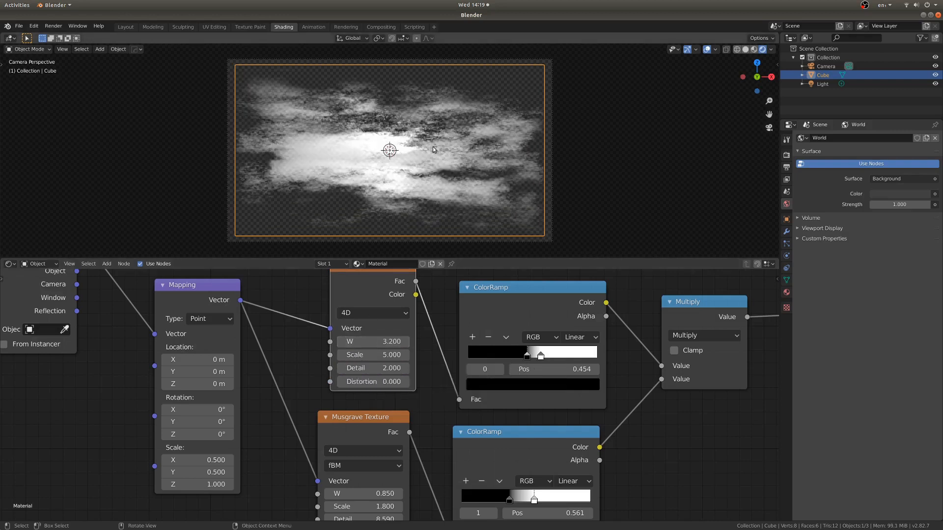
Step: Return the viewport to solid shading, leave the camera view and frame the cube material's whole node tree
{"action": "key", "text": "z"}
{"action": "left_click", "coordinate": [450, 150]}
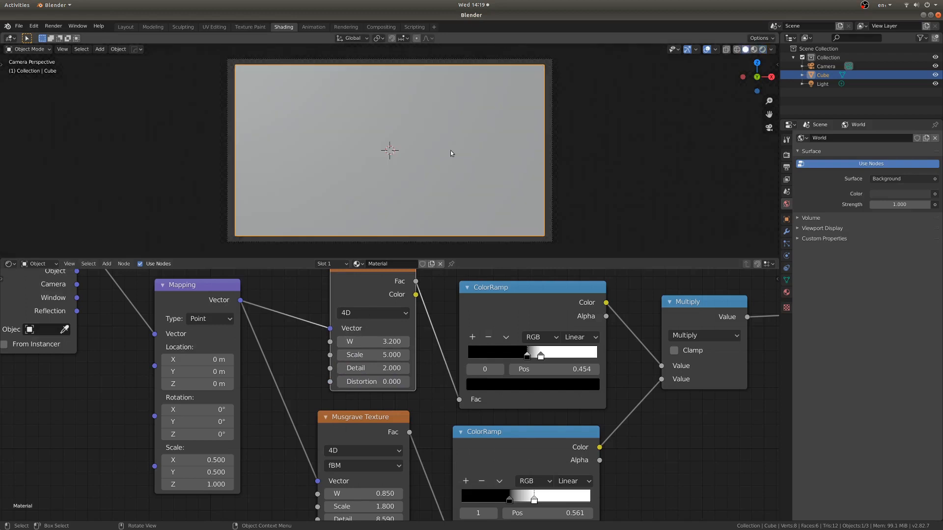
{"action": "scroll", "coordinate": [451, 151], "scroll_direction": "down", "scroll_amount": 1}
{"action": "middle_click_drag", "start_coordinate": [464, 152], "coordinate": [438, 170]}
{"action": "scroll", "coordinate": [438, 171], "scroll_direction": "down", "scroll_amount": 6}
{"action": "key", "text": "Home"}
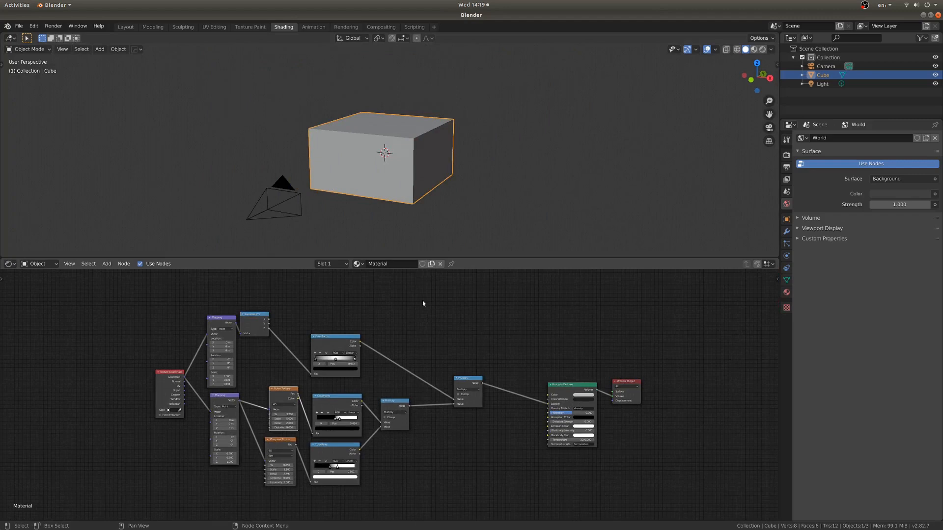
{"action": "mouse_move", "coordinate": [407, 348]}
{"action": "middle_mouse_down"}
{"action": "mouse_move", "coordinate": [402, 341]}
{"action": "mouse_move", "coordinate": [423, 355]}
{"action": "middle_mouse_up"}
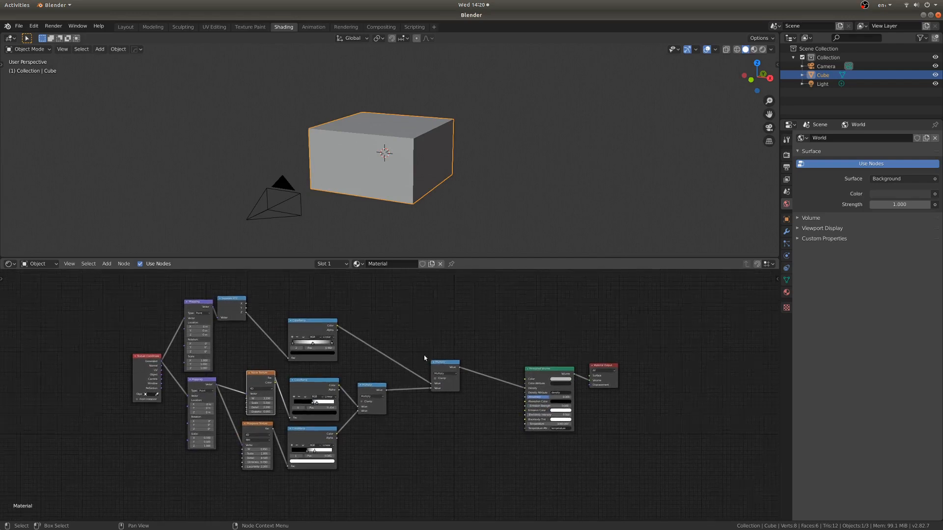
Step: Move the final Multiply node before the Principled Volume closer to the ColorRamp nodes
{"action": "scroll", "coordinate": [423, 357], "scroll_direction": "up", "scroll_amount": 1}
{"action": "left_click", "coordinate": [451, 362]}
{"action": "left_click_drag", "start_coordinate": [451, 364], "coordinate": [421, 358]}
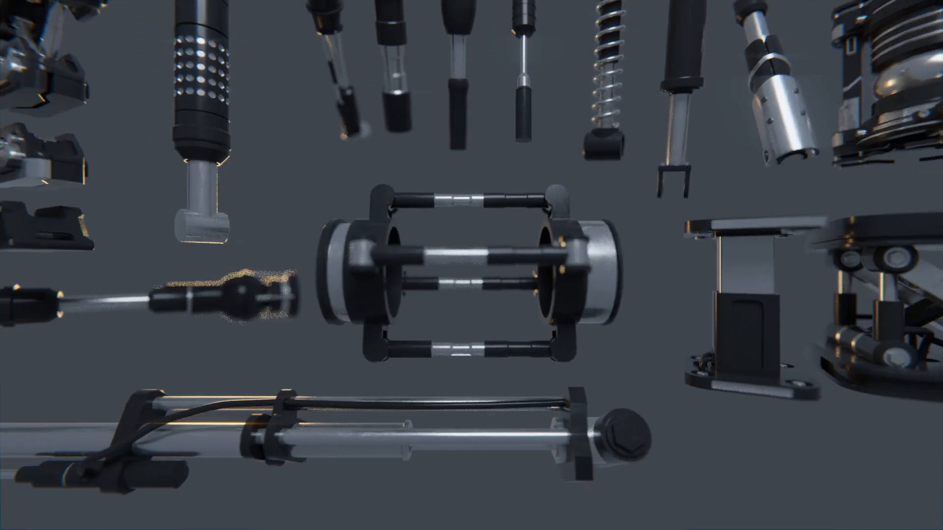